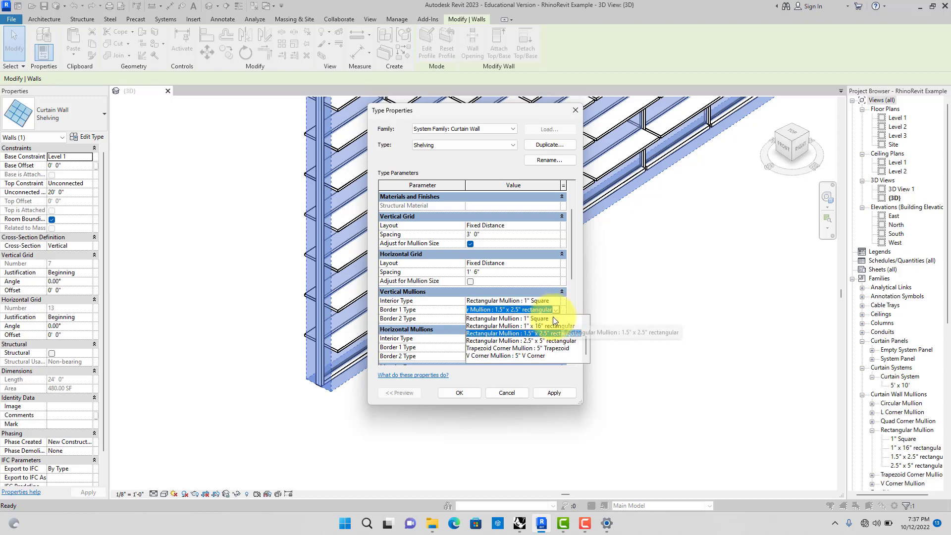
# Step: Set both vertical border mullions of the Shelving curtain wall type to Rectangular Mullion : 1" Square
pyautogui.click(554, 319)
pyautogui.click(560, 320)
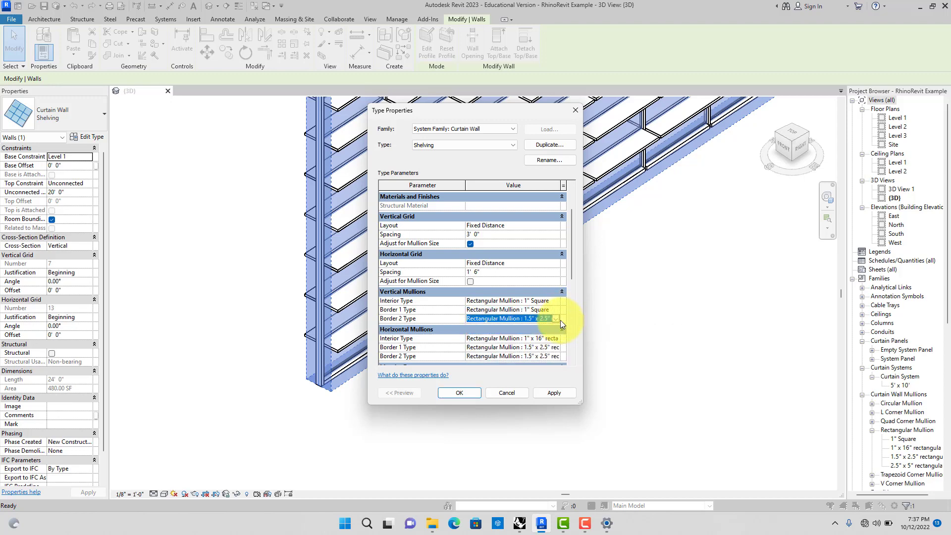
pyautogui.click(558, 319)
pyautogui.click(553, 349)
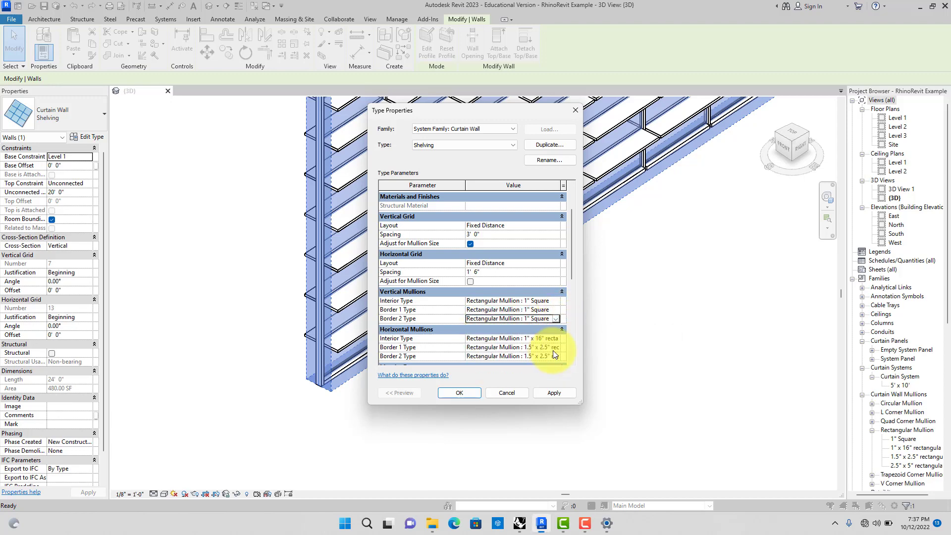
# Step: Set both horizontal border mullions to Rectangular Mullion : 1" Square and accept the type changes
pyautogui.click(560, 347)
pyautogui.click(560, 347)
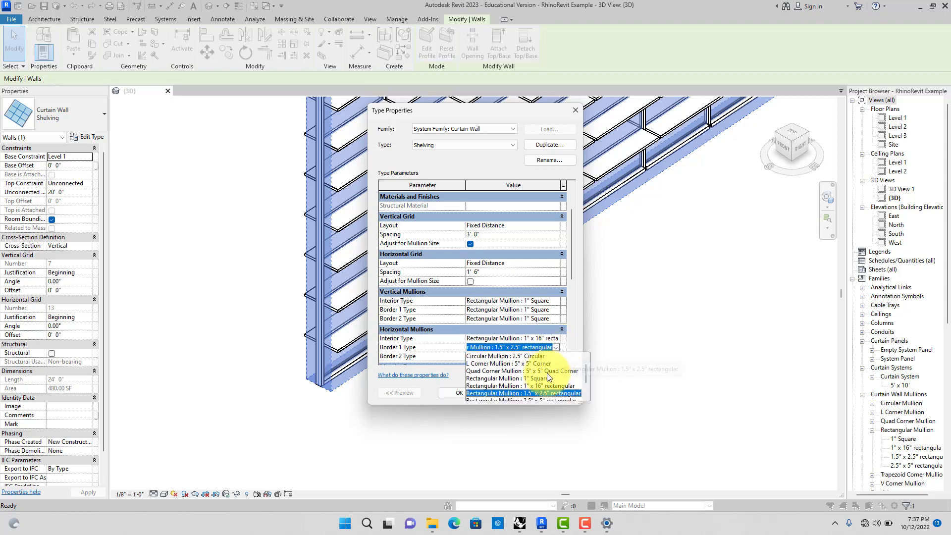
pyautogui.click(546, 379)
pyautogui.click(559, 356)
pyautogui.click(559, 356)
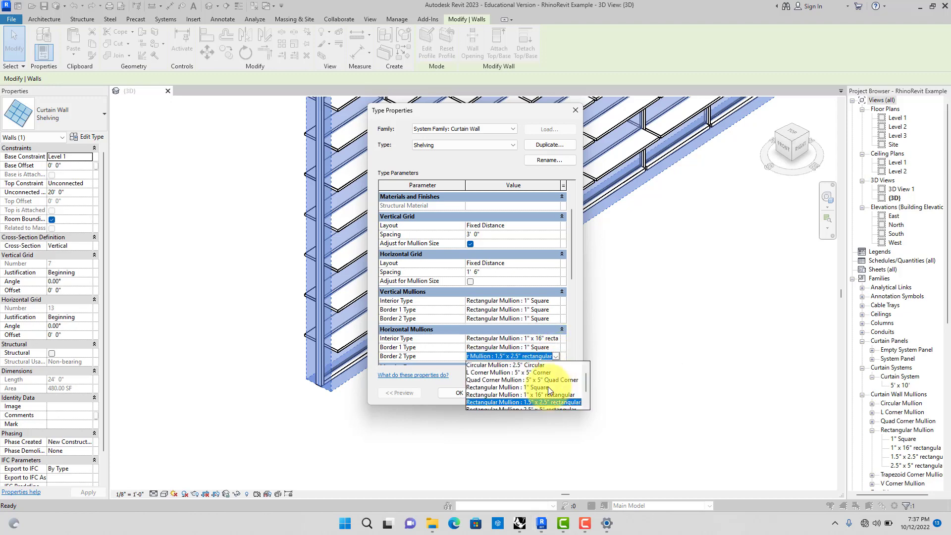
pyautogui.click(548, 386)
pyautogui.click(547, 393)
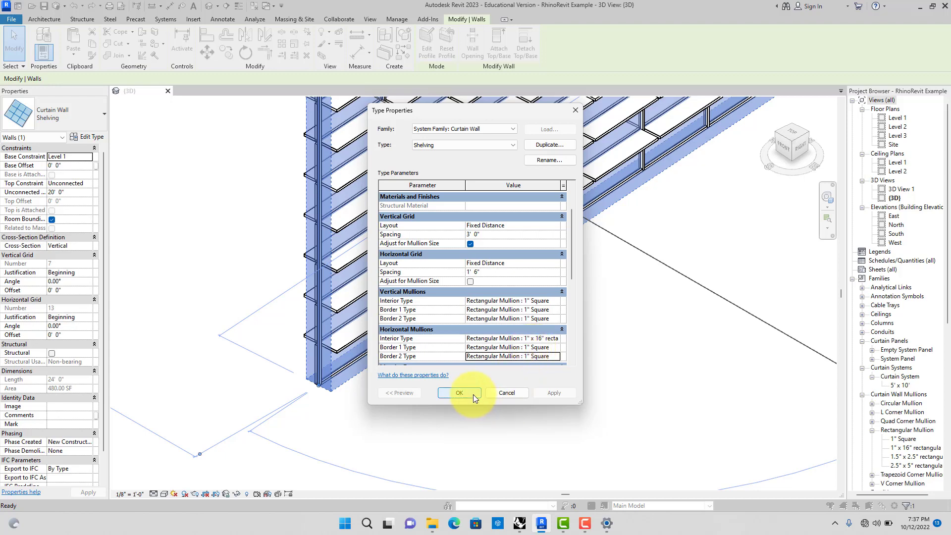
pyautogui.click(459, 393)
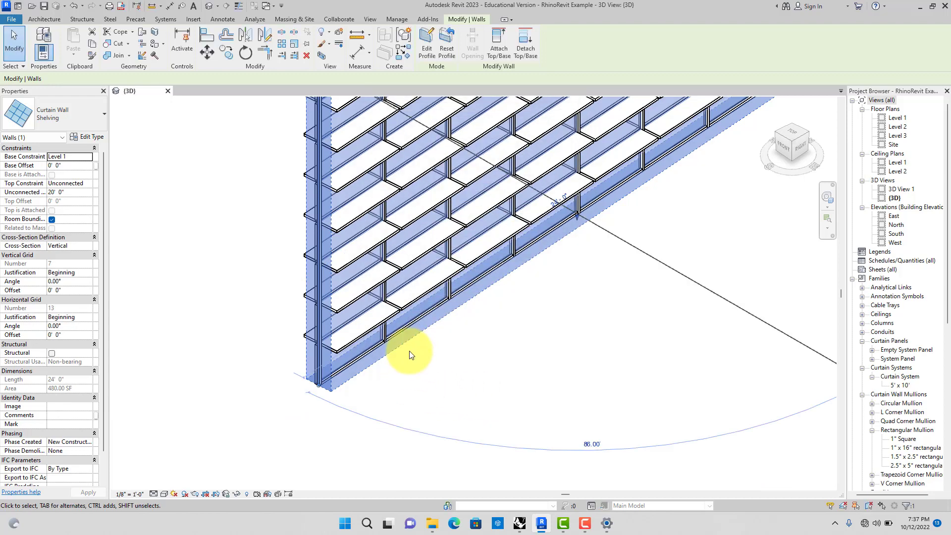
# Step: Examine the lower corner of the shelving wall and how the shelves meet the border mullions
pyautogui.scroll(-2, 412, 349)
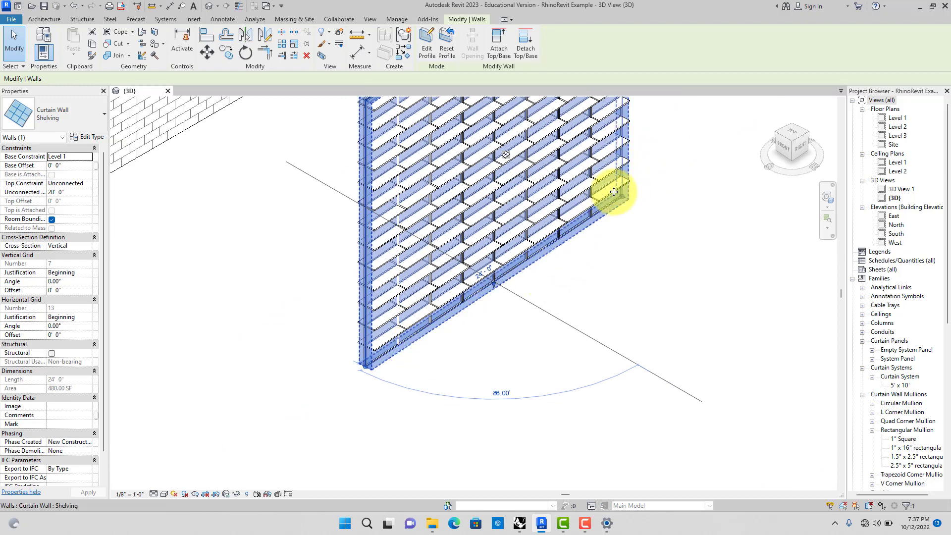
pyautogui.click(305, 370)
pyautogui.scroll(4, 353, 344)
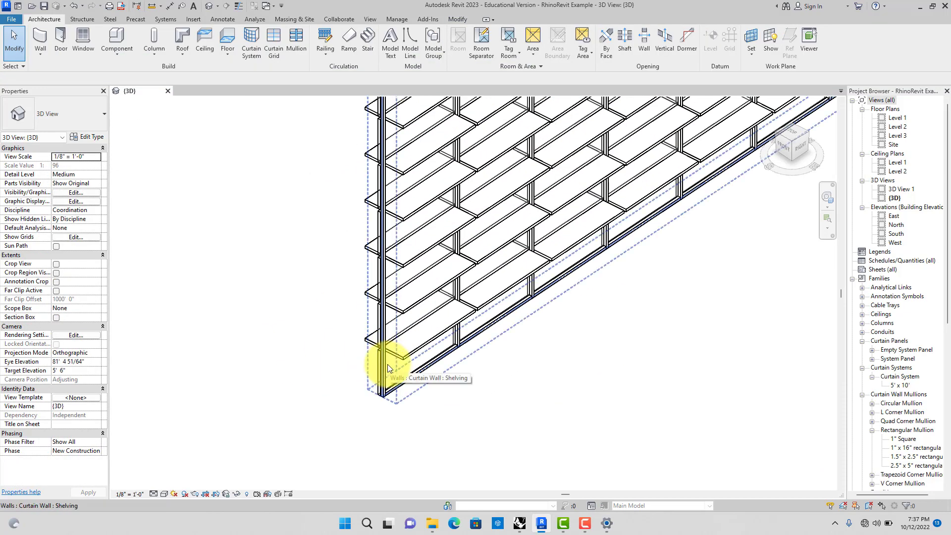
pyautogui.scroll(-2, 460, 338)
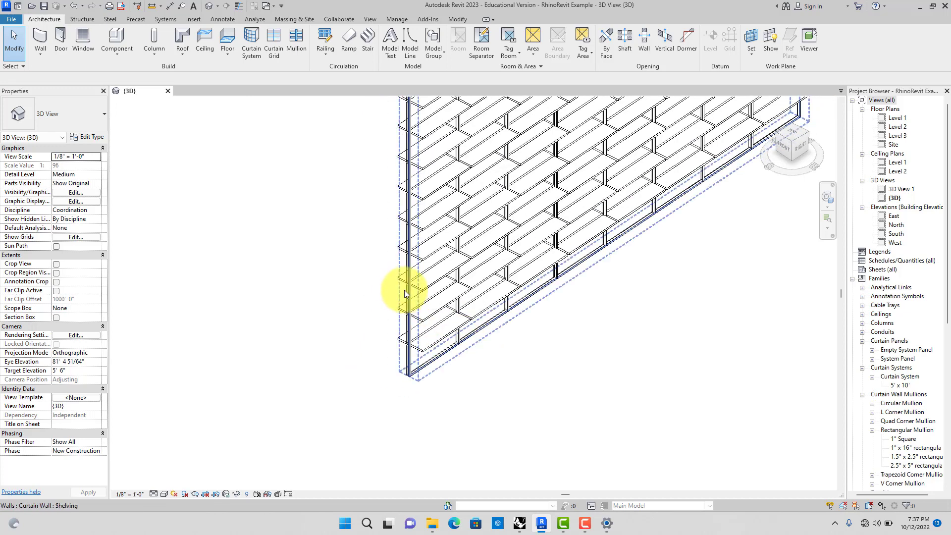
pyautogui.scroll(5, 406, 293)
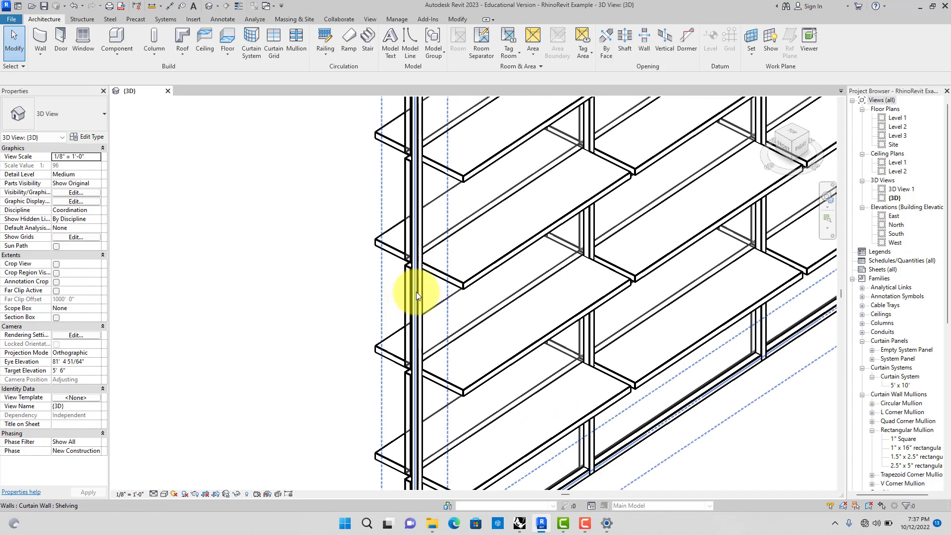
pyautogui.scroll(-5, 417, 293)
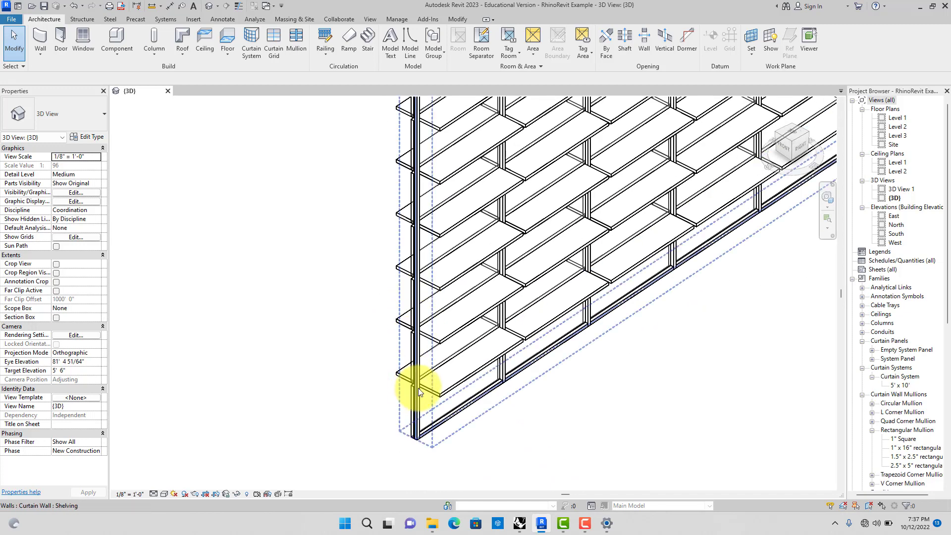
pyautogui.scroll(-5, 437, 387)
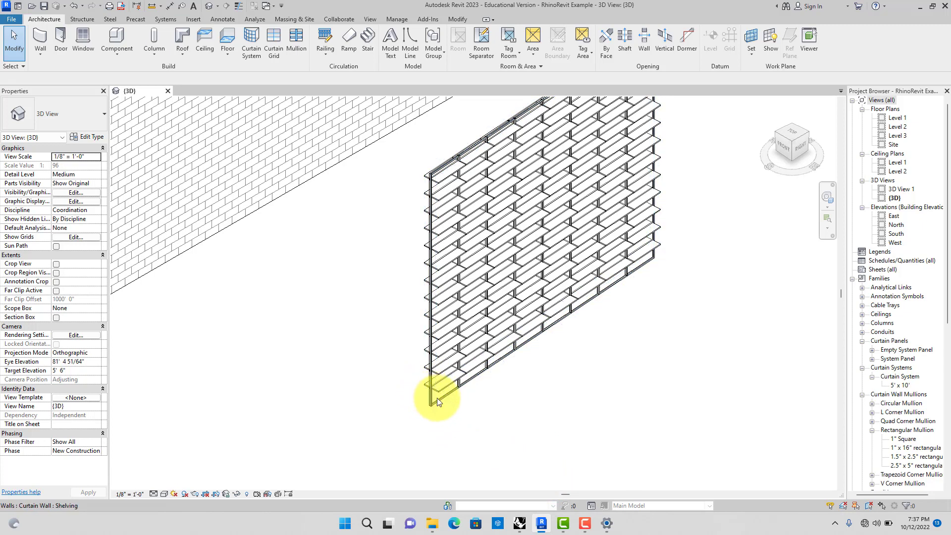
# Step: Set the offset of the 1" x 16" rectangular mullion type to 8" and check the shelves in the 3D view
pyautogui.click(469, 387)
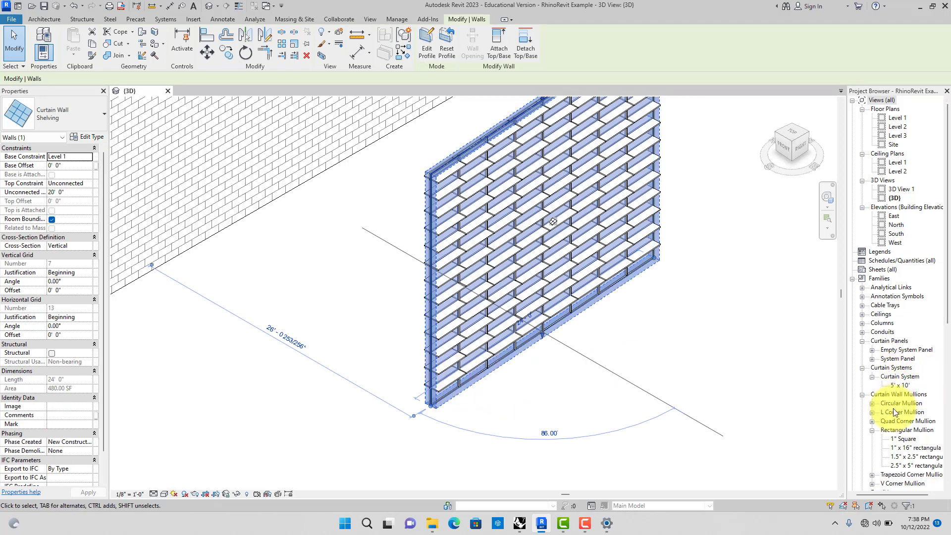
pyautogui.click(901, 448)
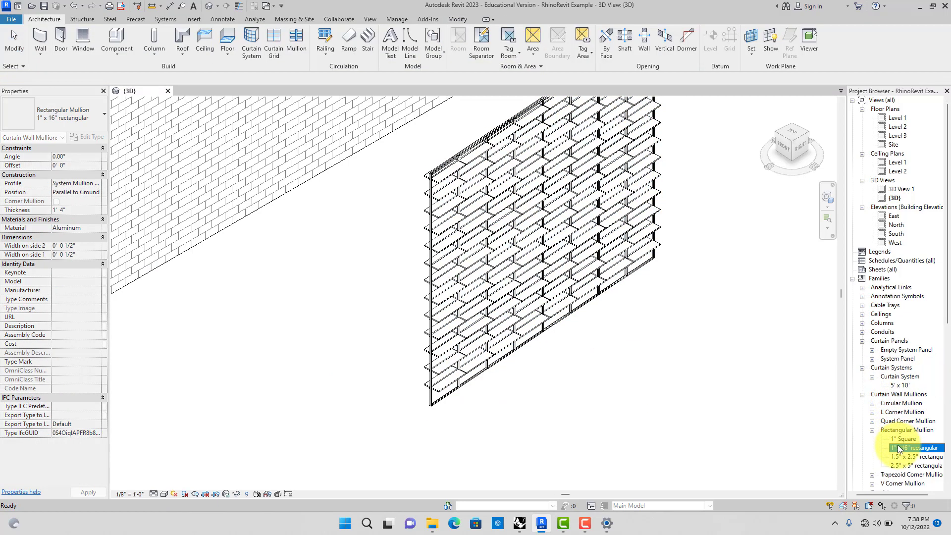
pyautogui.doubleClick(899, 447)
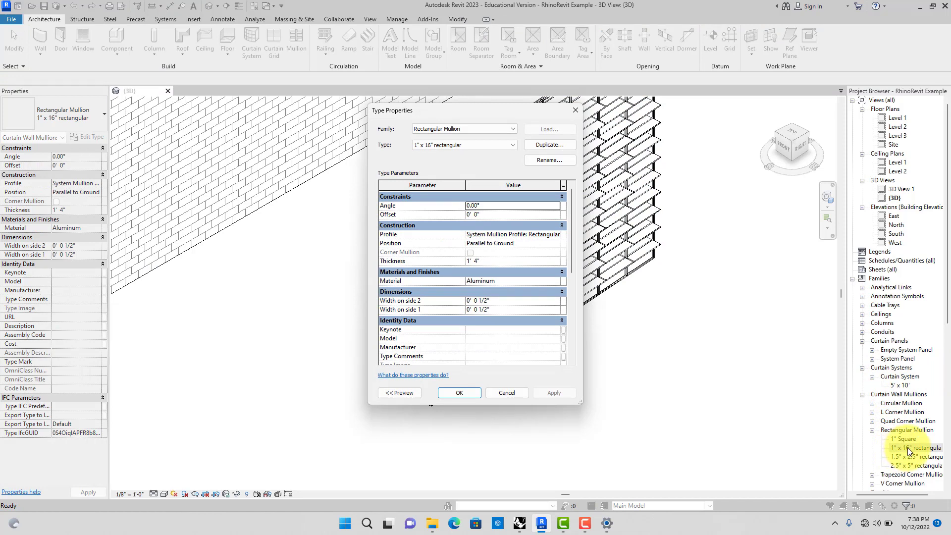
pyautogui.click(487, 218)
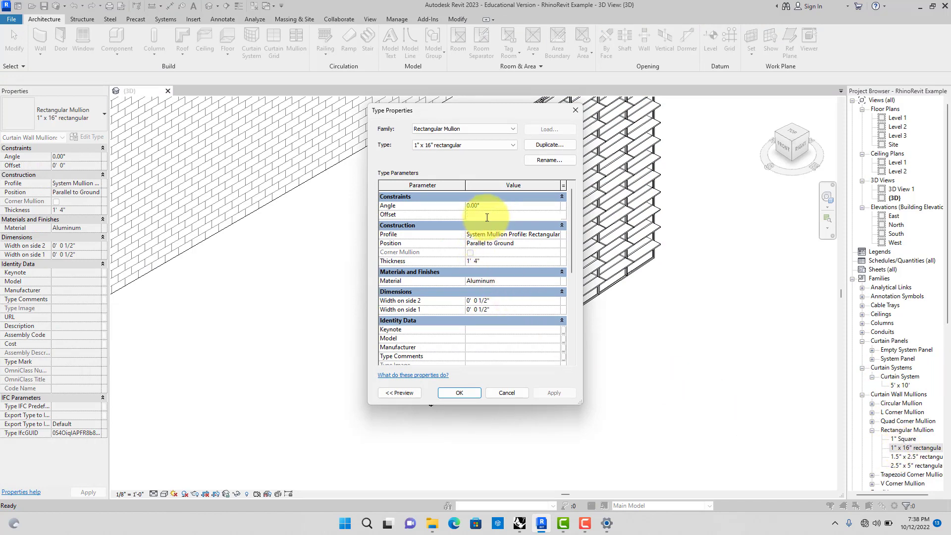
pyautogui.write('8')
pyautogui.click(544, 393)
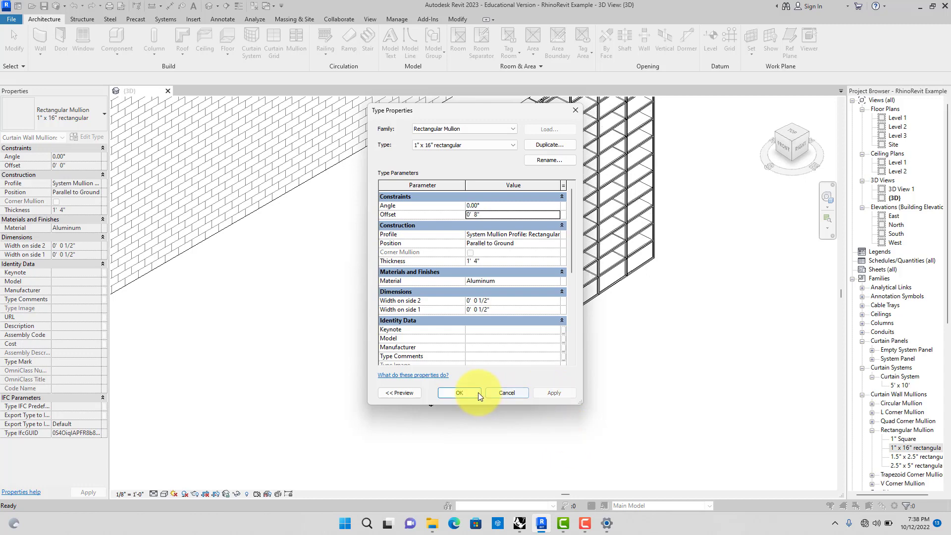
pyautogui.click(476, 391)
pyautogui.scroll(5, 446, 378)
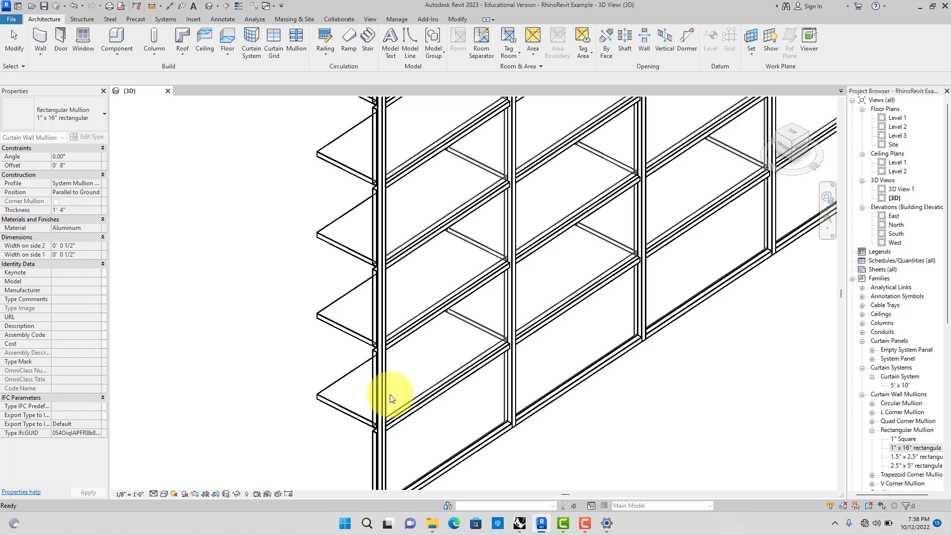
pyautogui.scroll(-3, 390, 395)
pyautogui.click(385, 419)
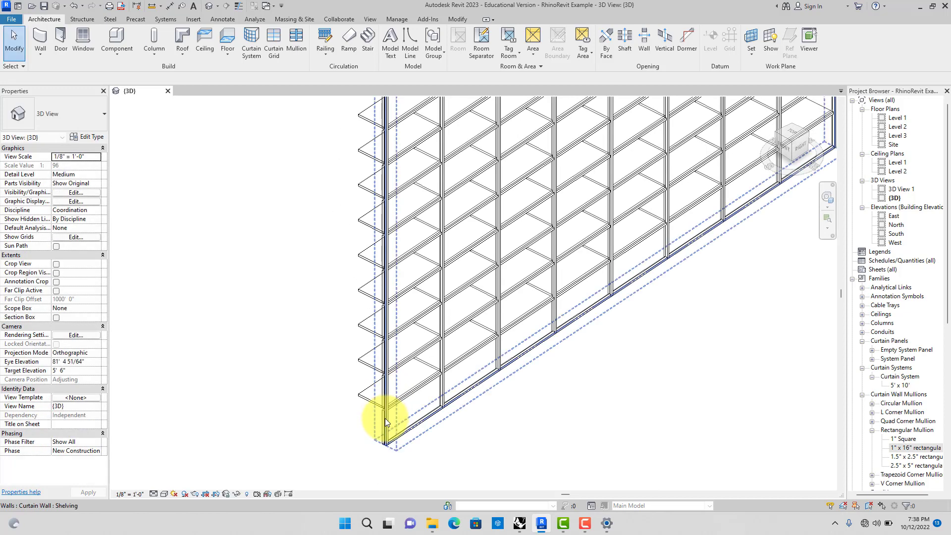
pyautogui.click(88, 138)
pyautogui.click(510, 392)
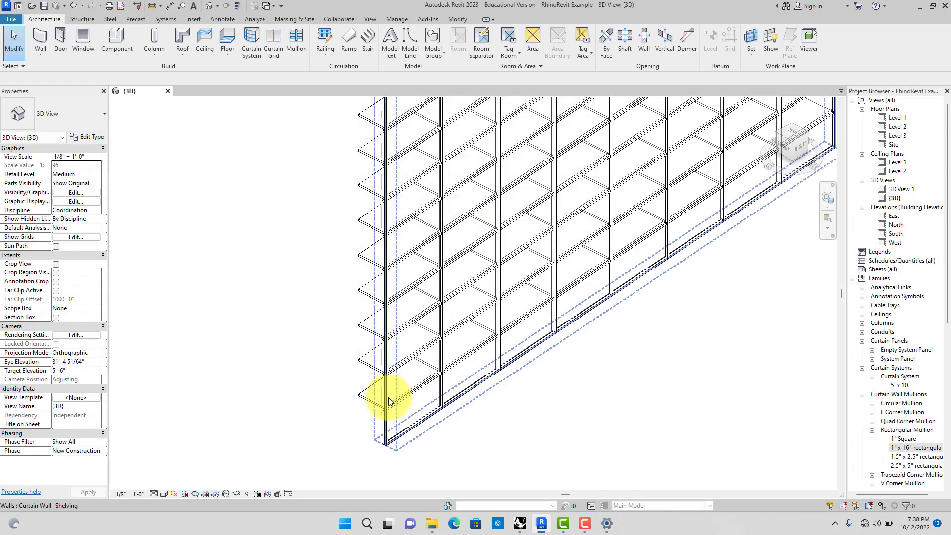
# Step: Set the unconnected height of the shelving curtain wall to 10'
pyautogui.click(386, 399)
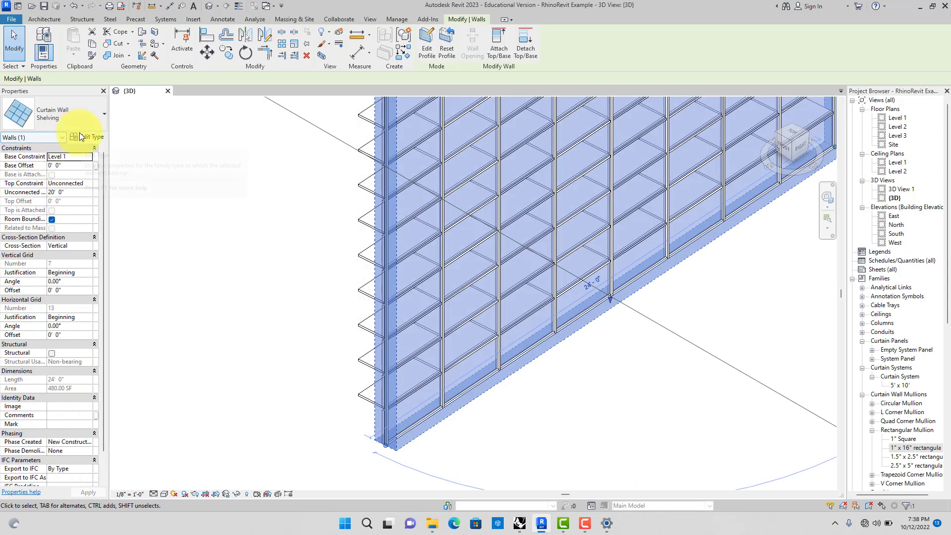
pyautogui.click(70, 192)
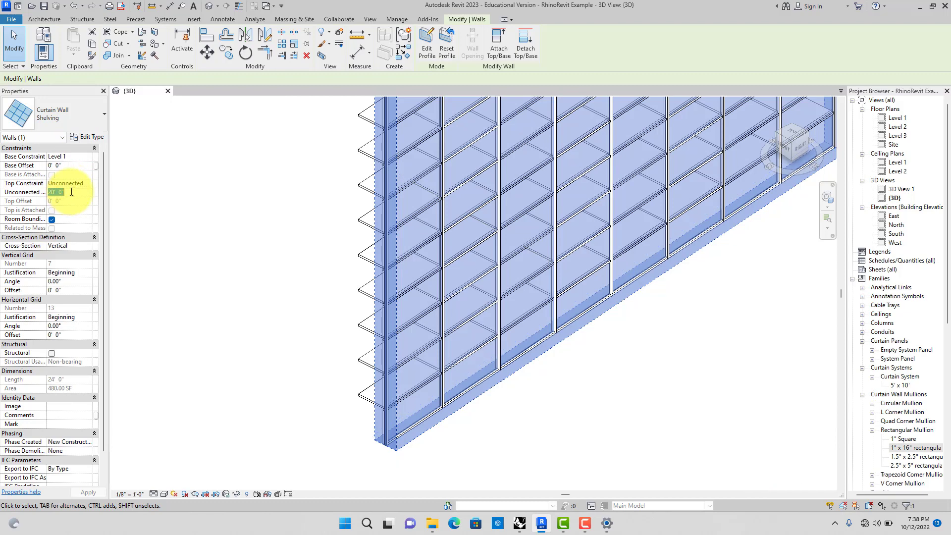
pyautogui.write('10')
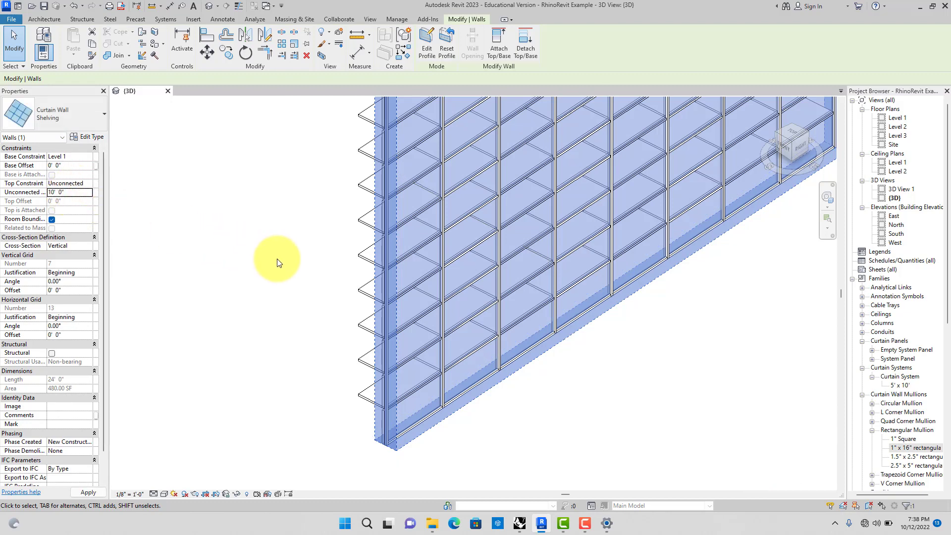
pyautogui.scroll(-5, 280, 262)
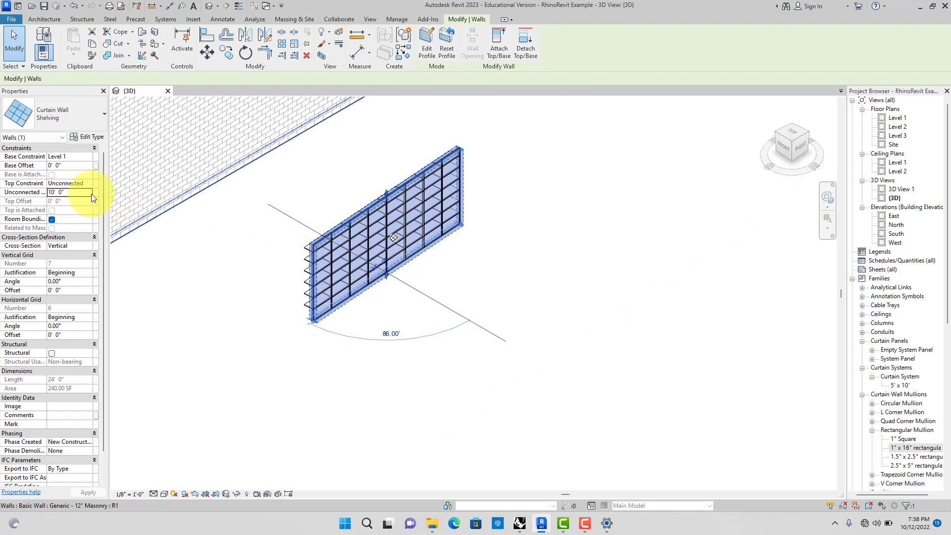
# Step: Review the grid layout, spacing and mullion settings of the Shelving wall type
pyautogui.click(90, 136)
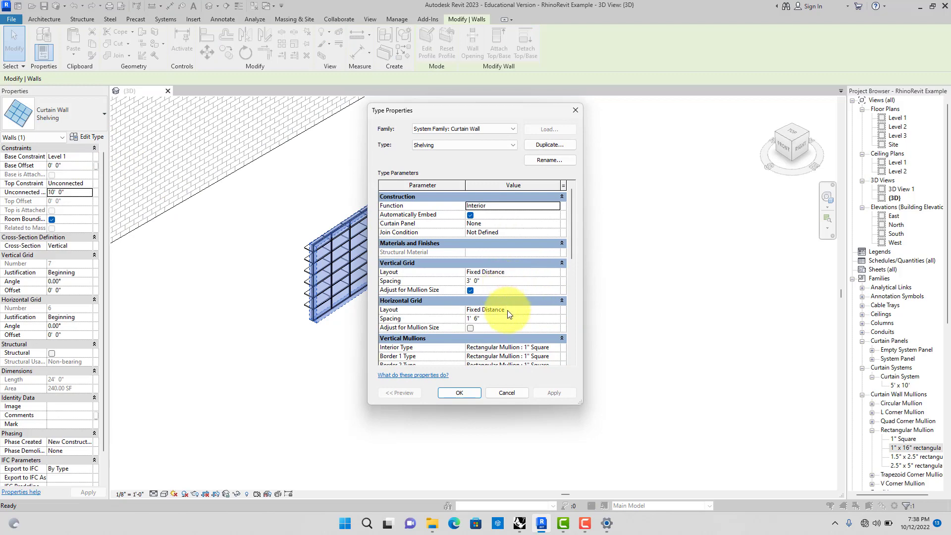
pyautogui.scroll(-5, 514, 313)
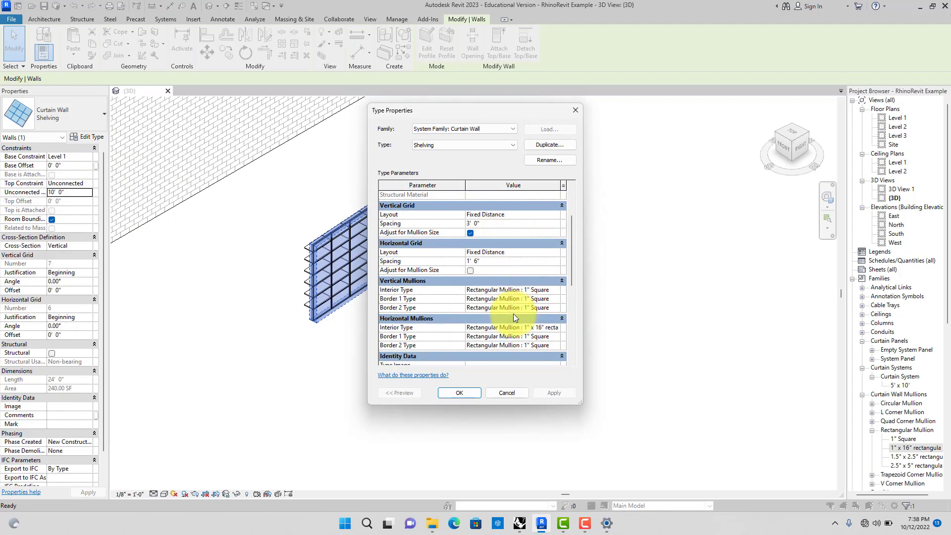
pyautogui.click(502, 391)
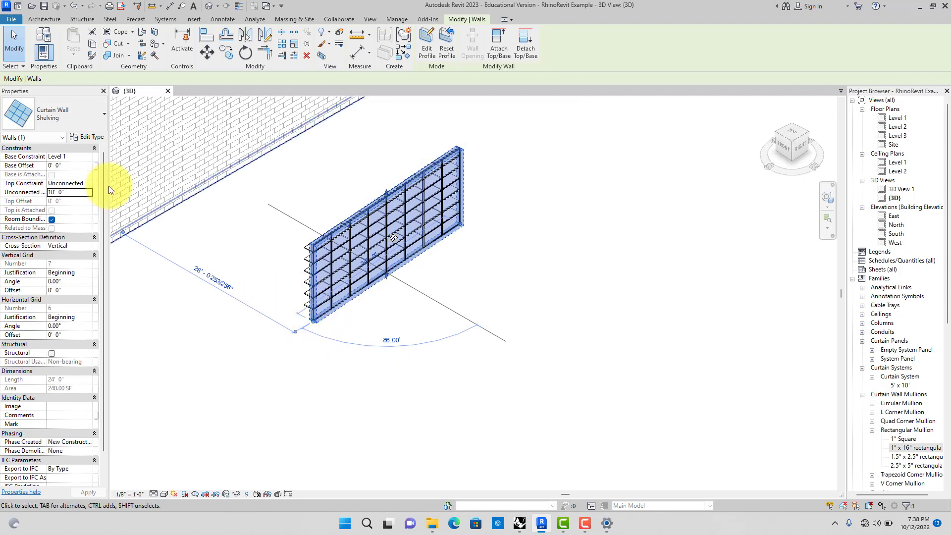
pyautogui.click(91, 137)
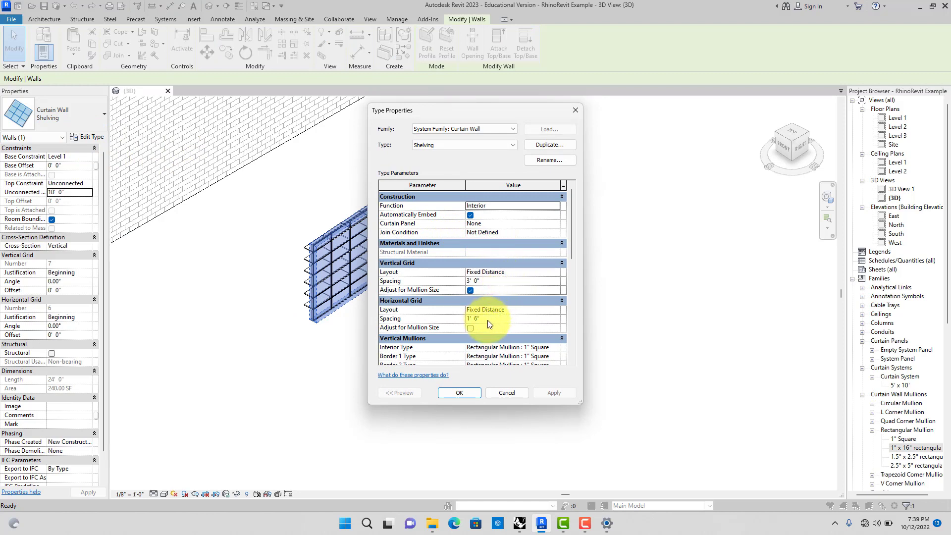
pyautogui.scroll(-4, 488, 320)
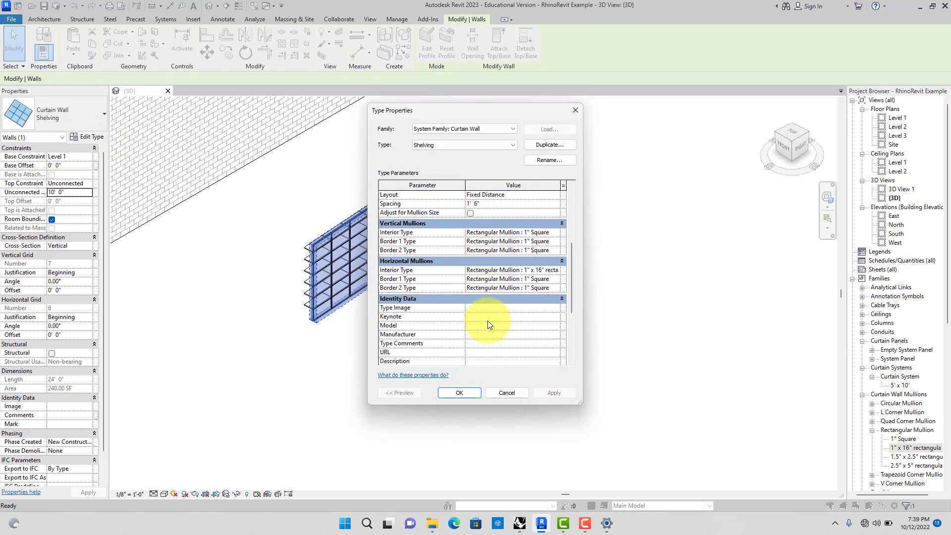
pyautogui.scroll(2, 488, 320)
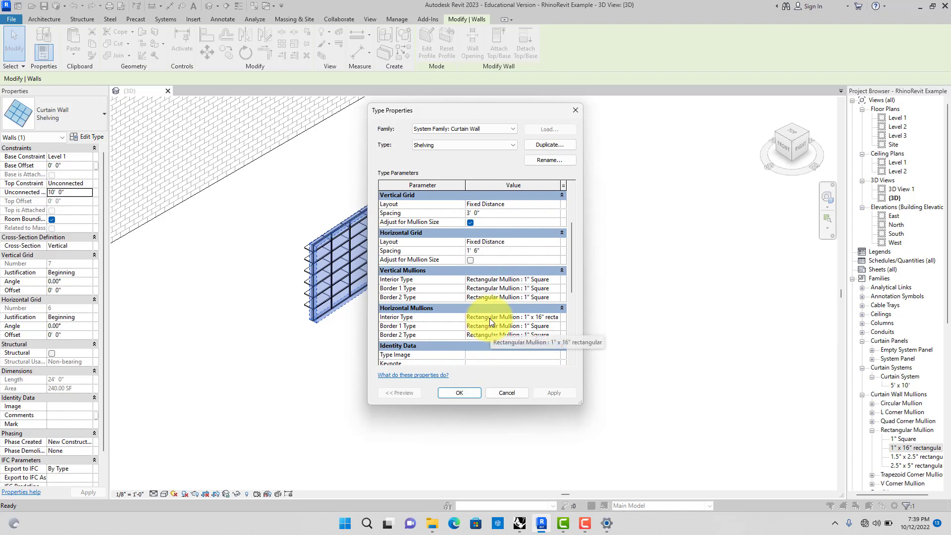
pyautogui.scroll(3, 491, 317)
pyautogui.scroll(1, 493, 311)
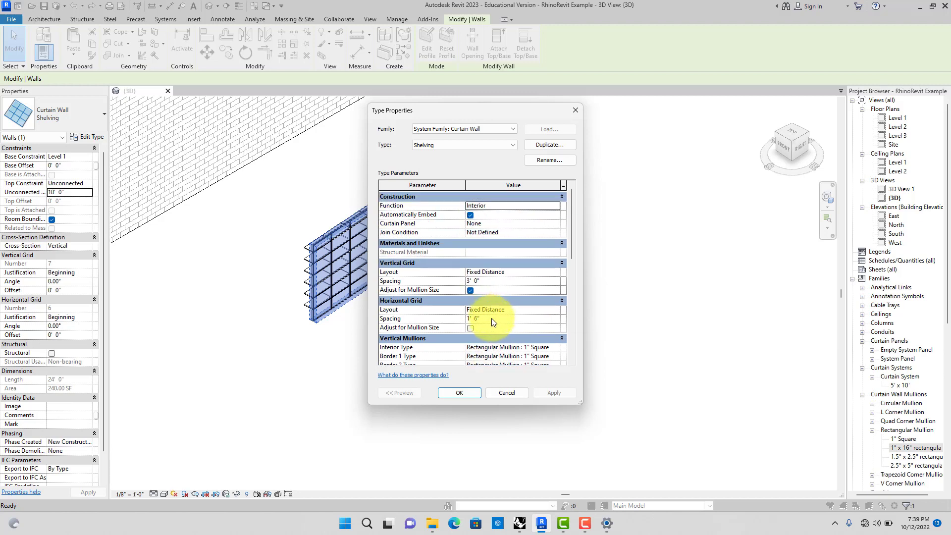
pyautogui.click(473, 389)
# Step: Set the vertical grid offset of the shelving wall to 1' 0", and check its end in the 3D view
pyautogui.click(65, 298)
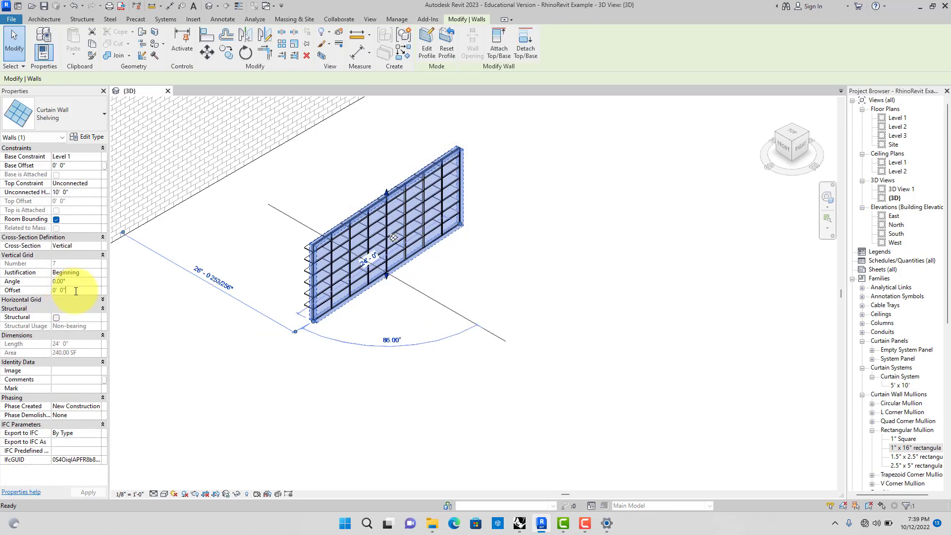
pyautogui.click(67, 291)
pyautogui.write('6')
pyautogui.doubleClick(54, 291)
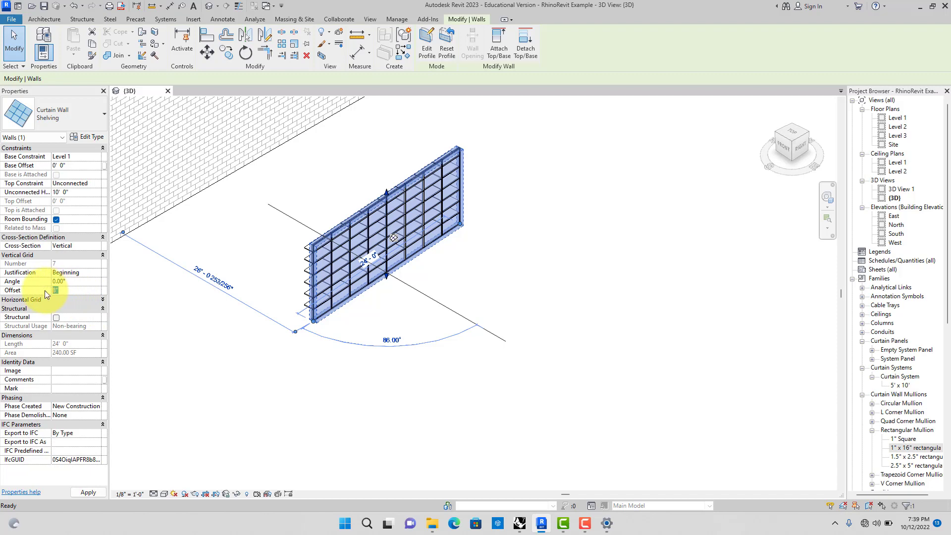
pyautogui.write('1\'  0"')
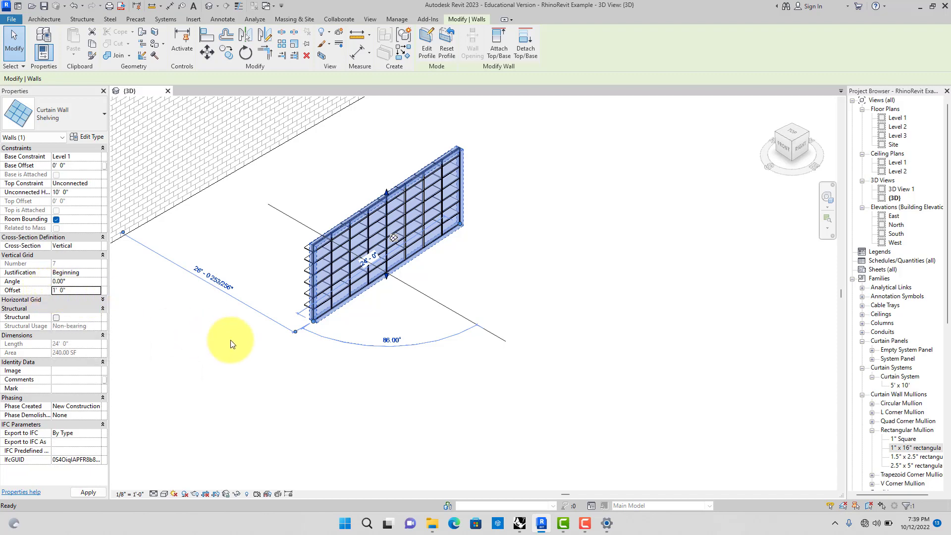
pyautogui.click(253, 342)
pyautogui.scroll(5, 322, 314)
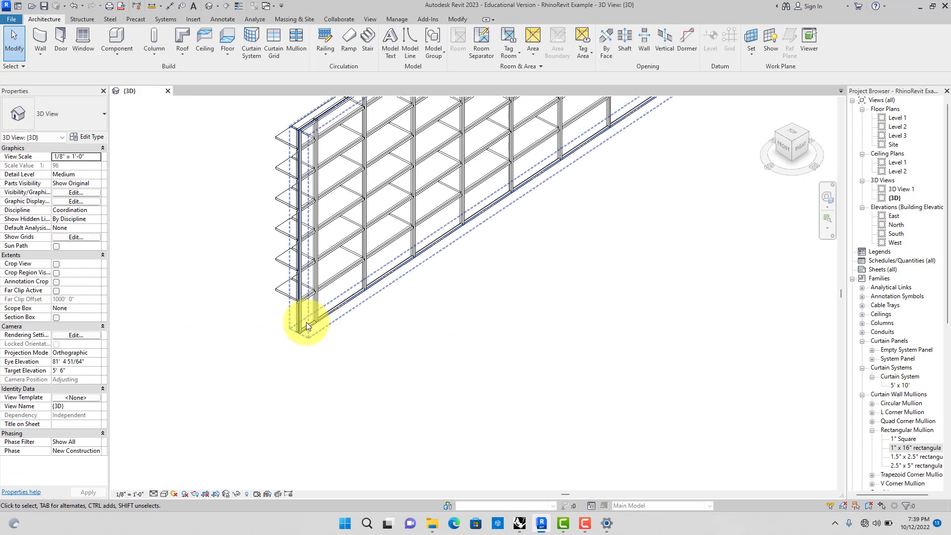
# Step: Set the vertical grid offset of the shelving curtain wall to 0' 0"
pyautogui.click(292, 273)
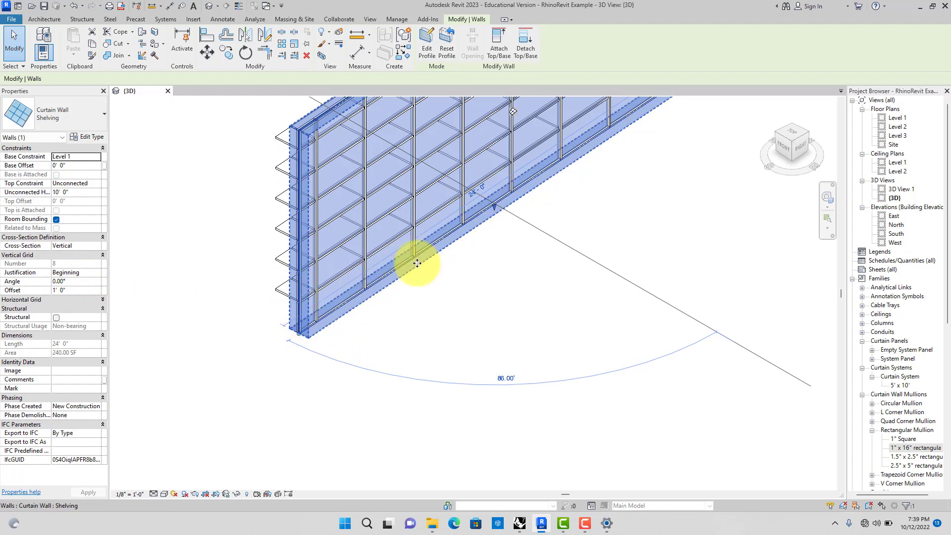
pyautogui.click(74, 289)
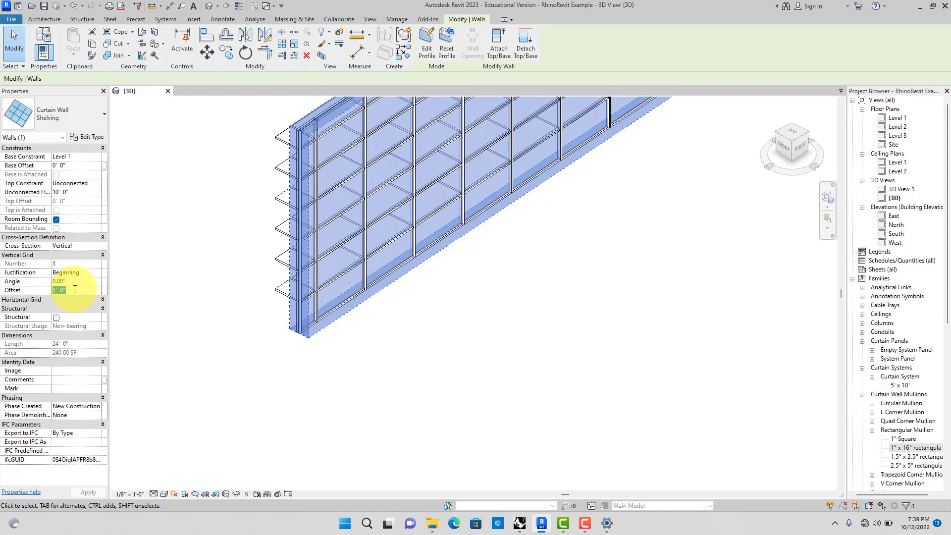
pyautogui.write('0')
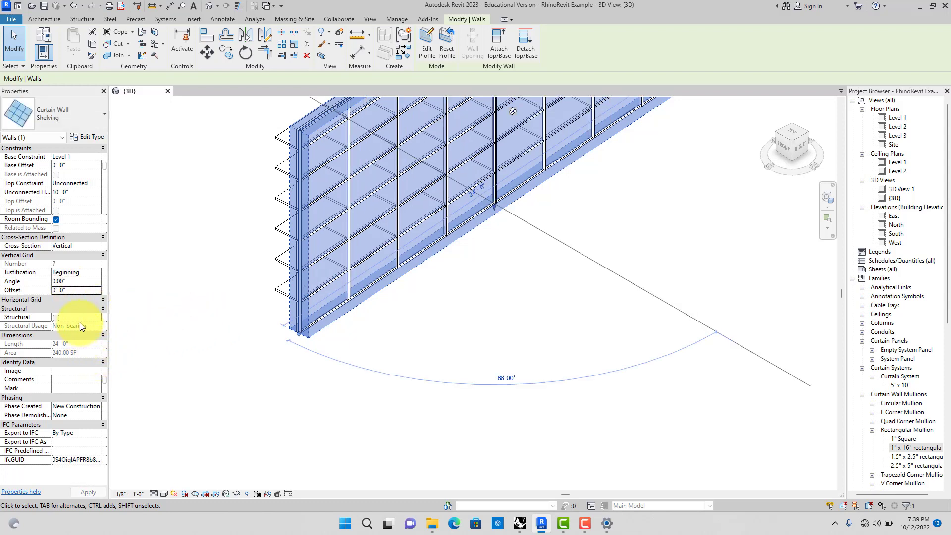
# Step: Set the horizontal grid offset of the shelving curtain wall to 30" and deselect the wall
pyautogui.click(103, 300)
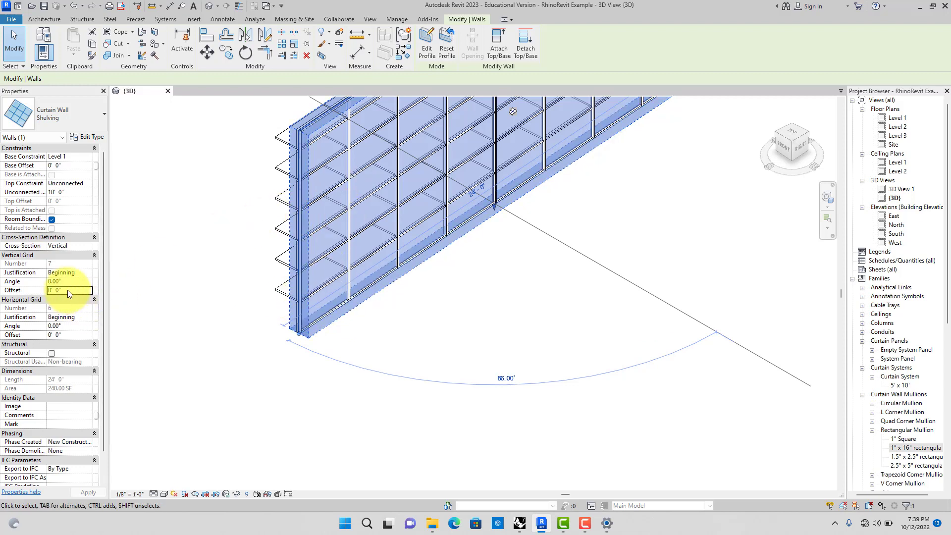
pyautogui.click(69, 335)
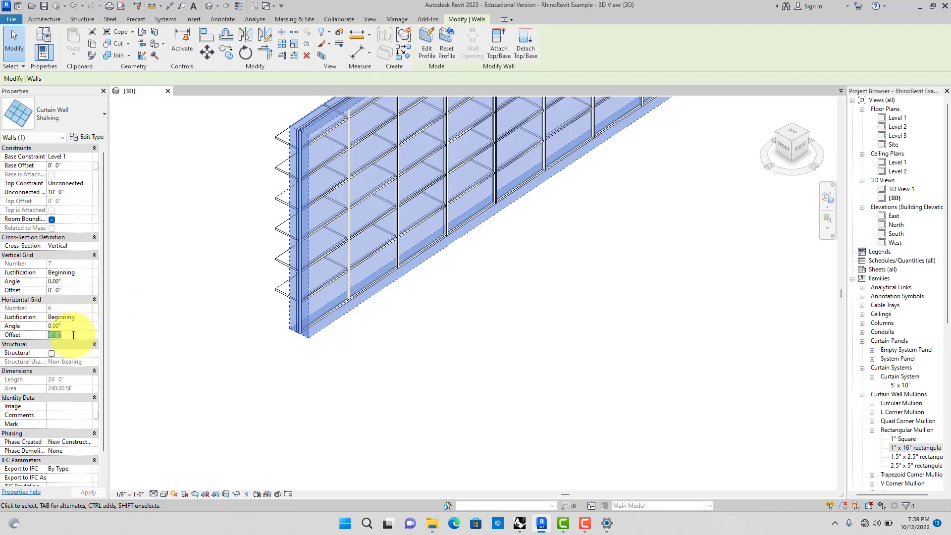
pyautogui.write('3')
pyautogui.write('0')
pyautogui.write('"')
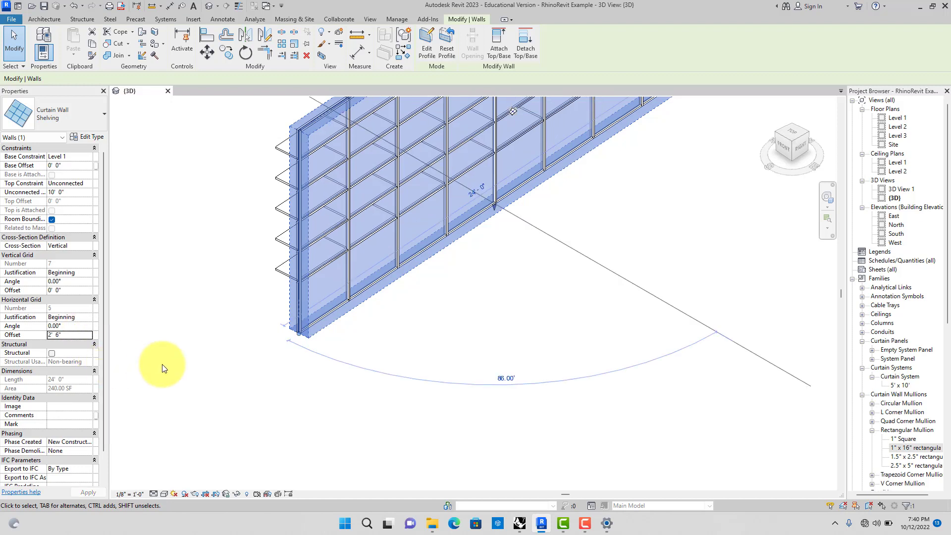
pyautogui.click(263, 352)
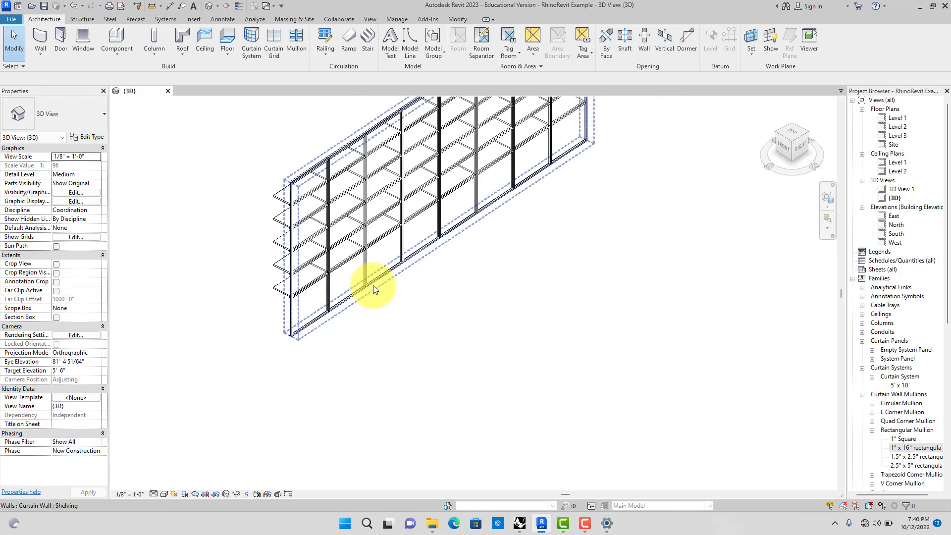
# Step: Set the horizontal grid offset of the shelving curtain wall to 2' 0" and check the shelves in the 3D view
pyautogui.click(291, 327)
pyautogui.click(74, 335)
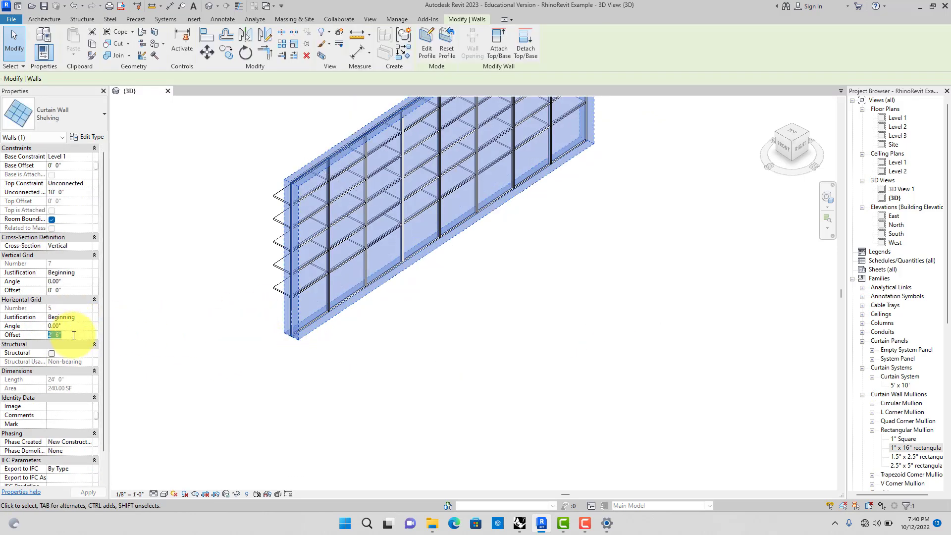
pyautogui.write('2\' 0"')
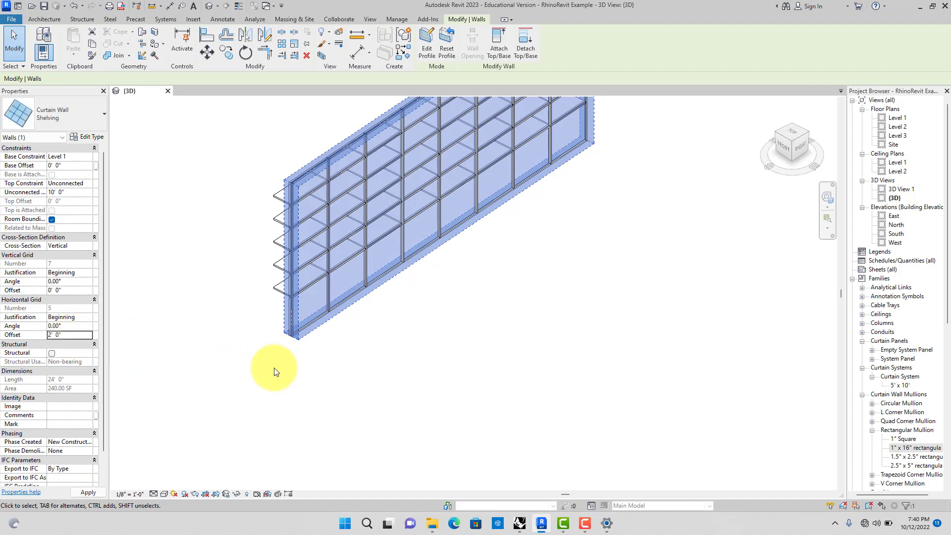
pyautogui.click(320, 375)
pyautogui.scroll(-2, 331, 379)
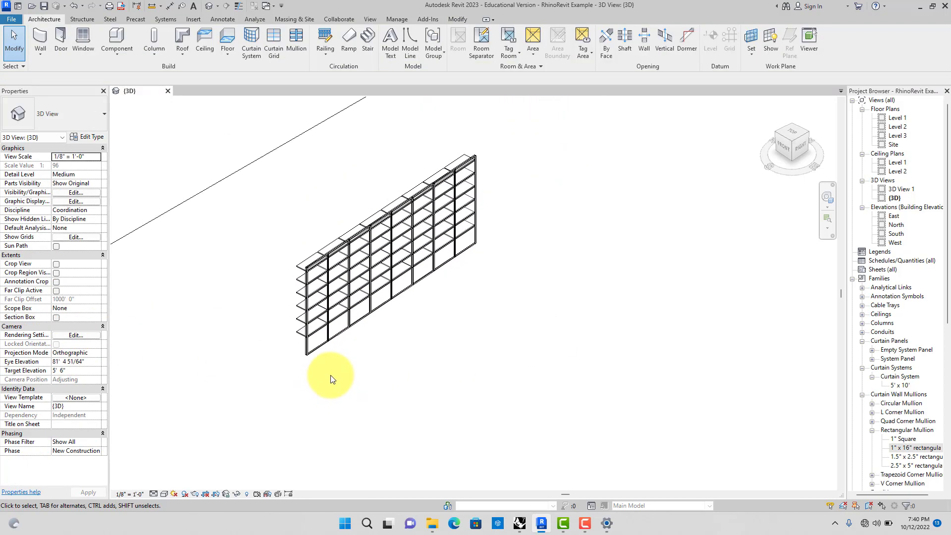
pyautogui.scroll(4, 331, 380)
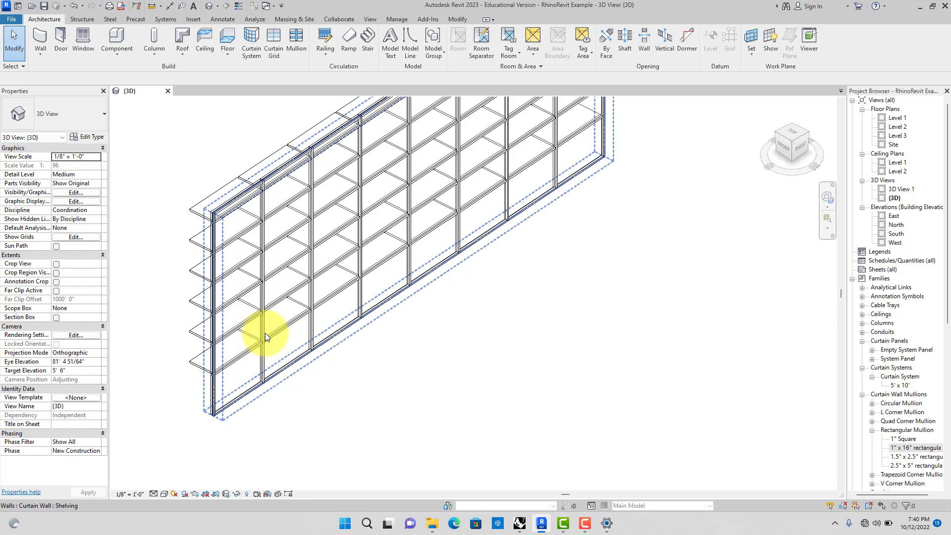
# Step: Halve the vertical grid spacing of the Shelving wall type and check the narrower bays in the 3D view
pyautogui.click(263, 337)
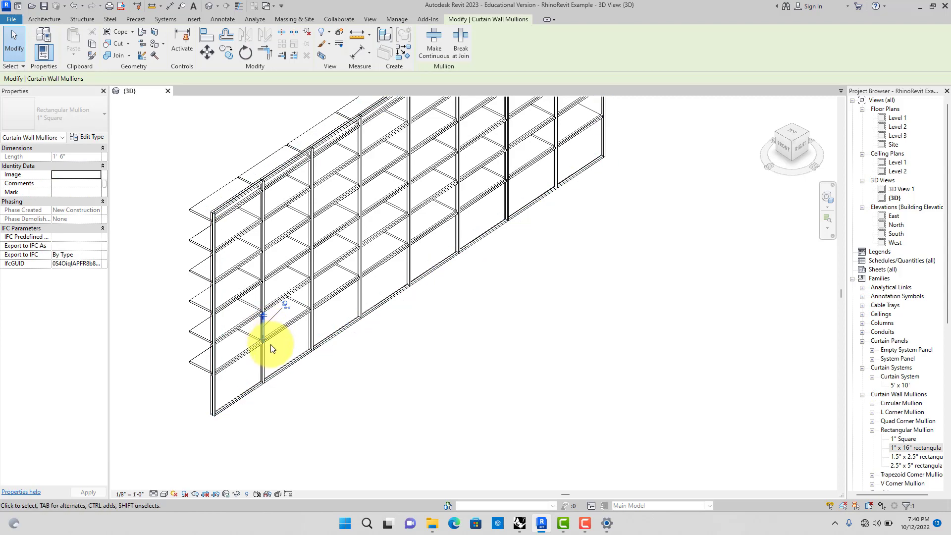
pyautogui.press('Escape')
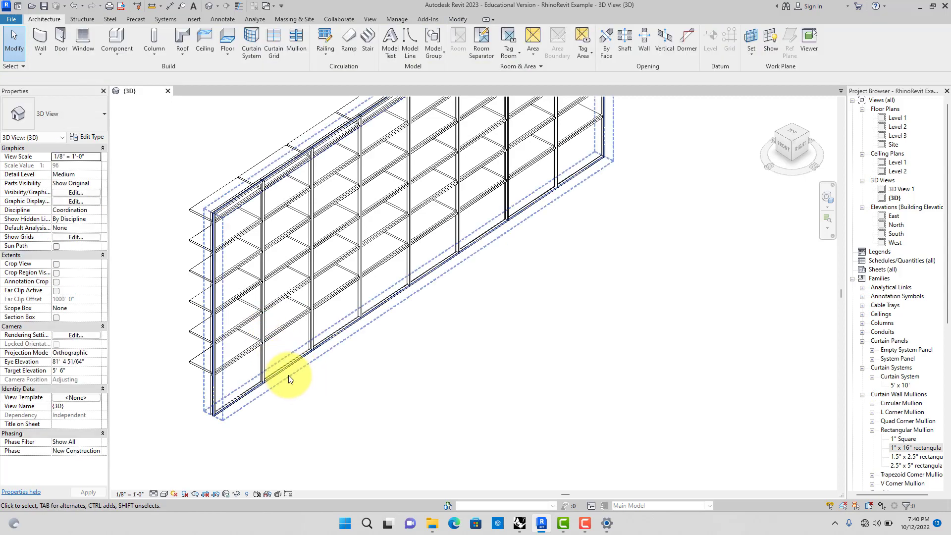
pyautogui.click(264, 393)
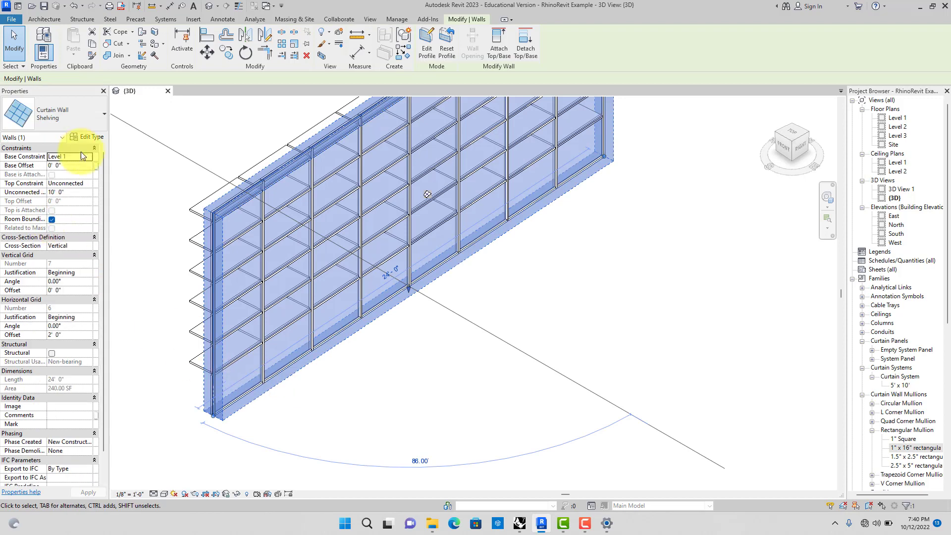
pyautogui.click(92, 137)
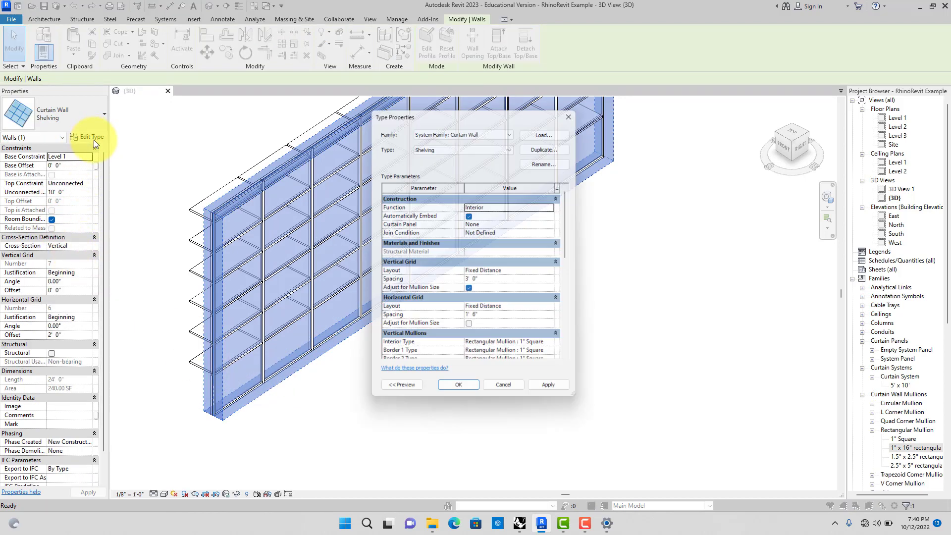
pyautogui.click(493, 318)
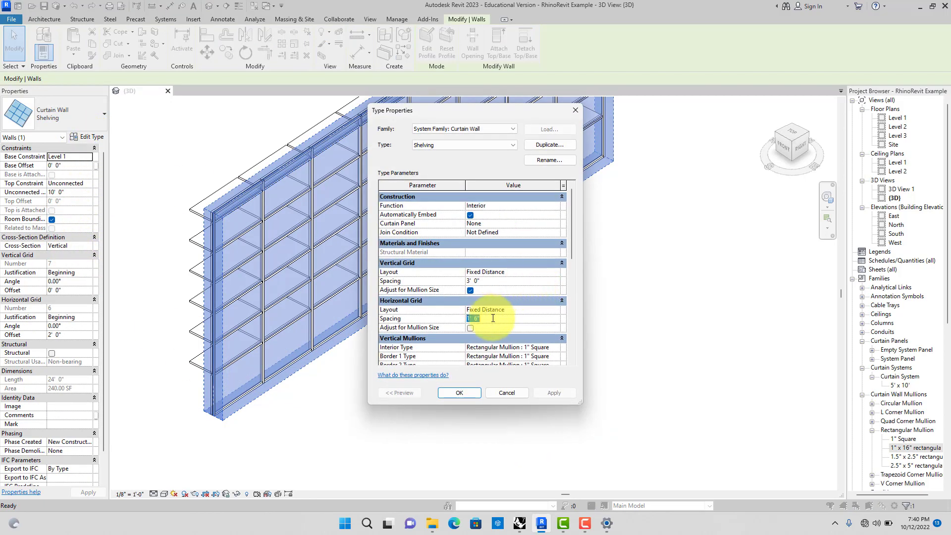
pyautogui.click(491, 280)
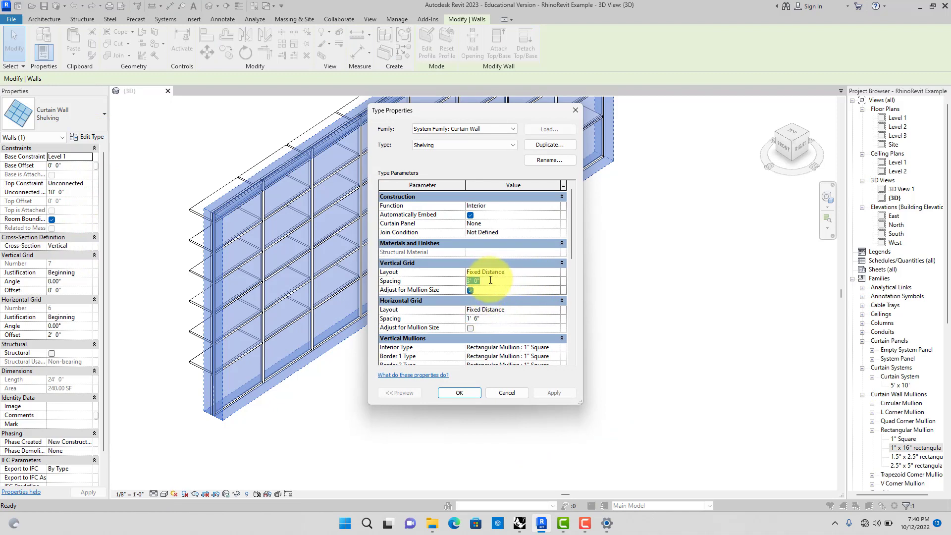
pyautogui.press('Return')
pyautogui.click(460, 392)
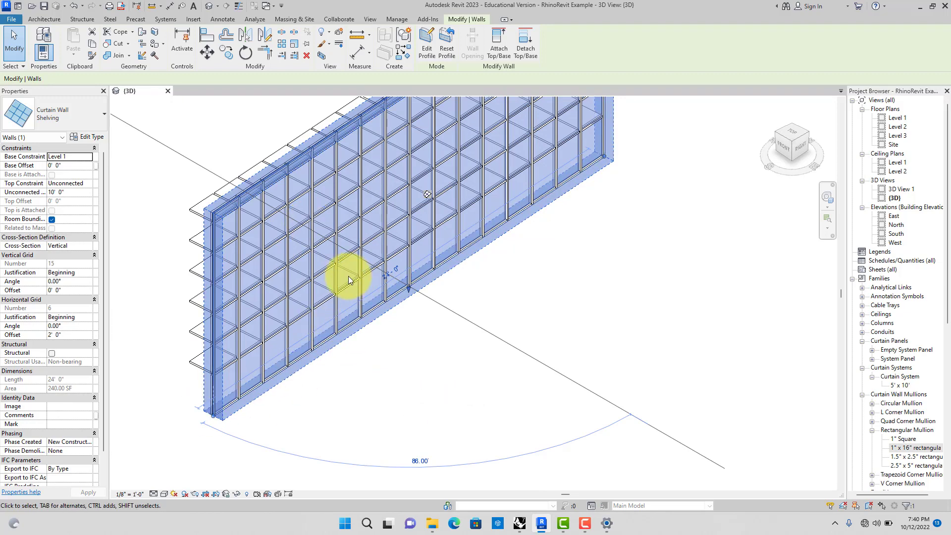
pyautogui.scroll(-3, 349, 275)
pyautogui.click(352, 342)
# Step: Unpin and delete two 1" square vertical mullion segments between shelves in neighbouring grid lines
pyautogui.scroll(3, 352, 342)
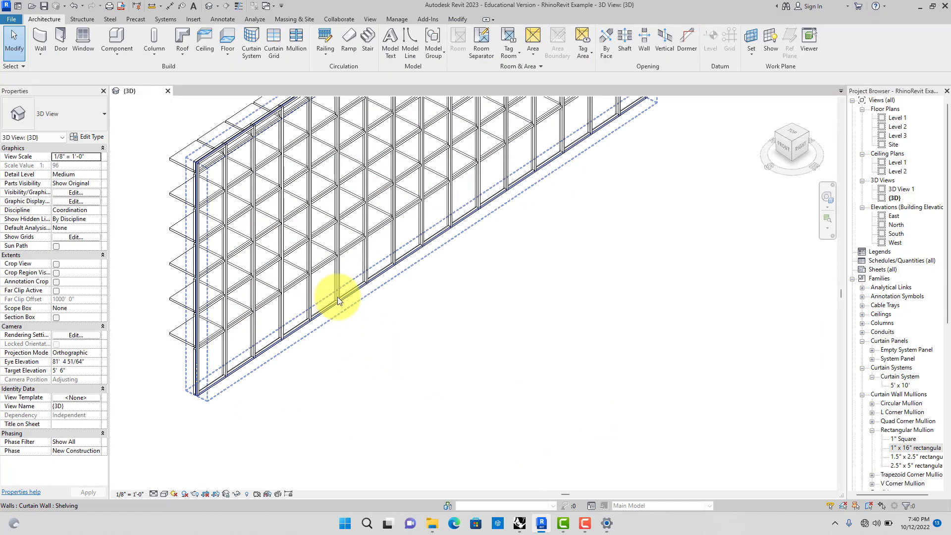
pyautogui.click(338, 215)
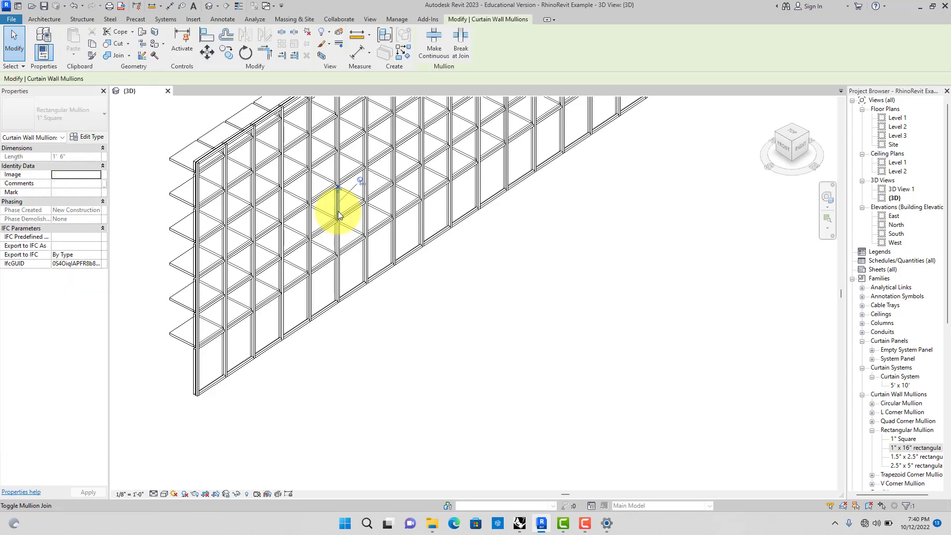
pyautogui.click(361, 182)
pyautogui.press('Delete')
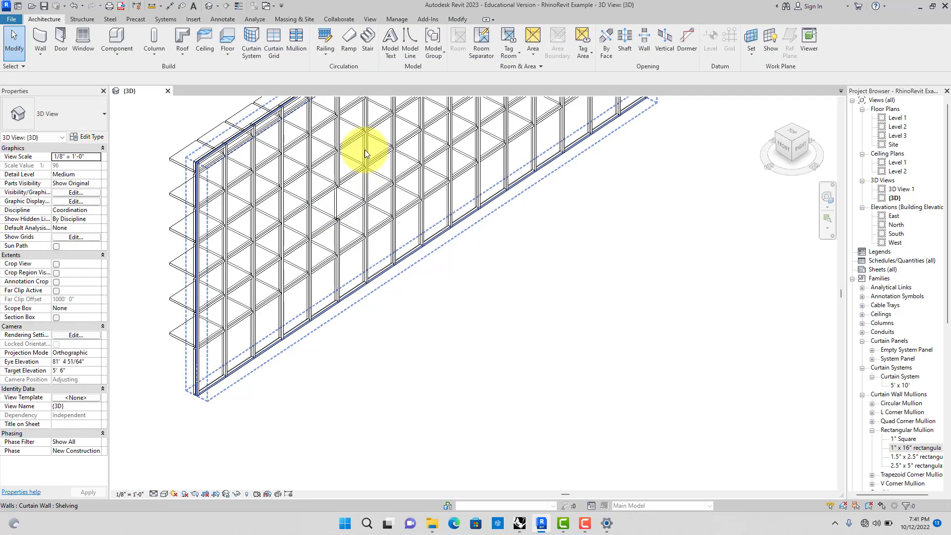
pyautogui.click(365, 152)
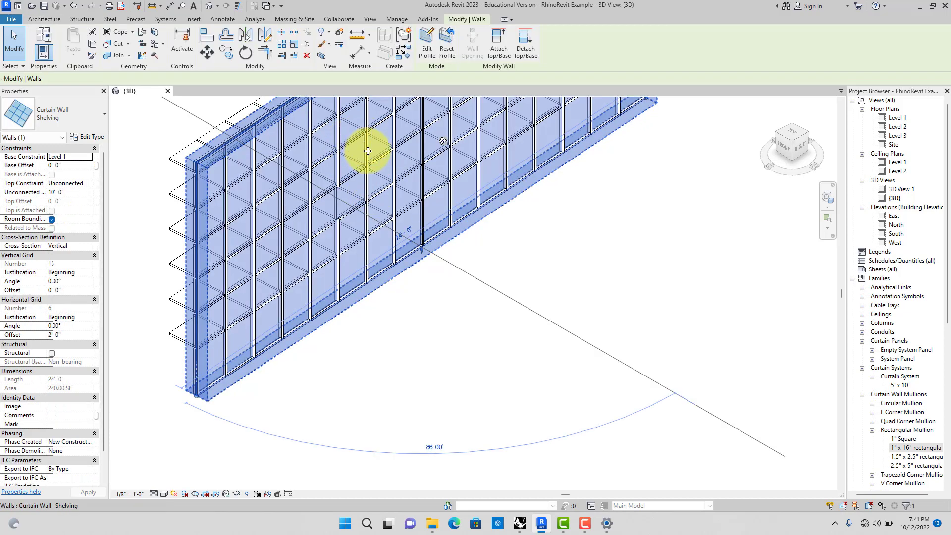
pyautogui.click(367, 150)
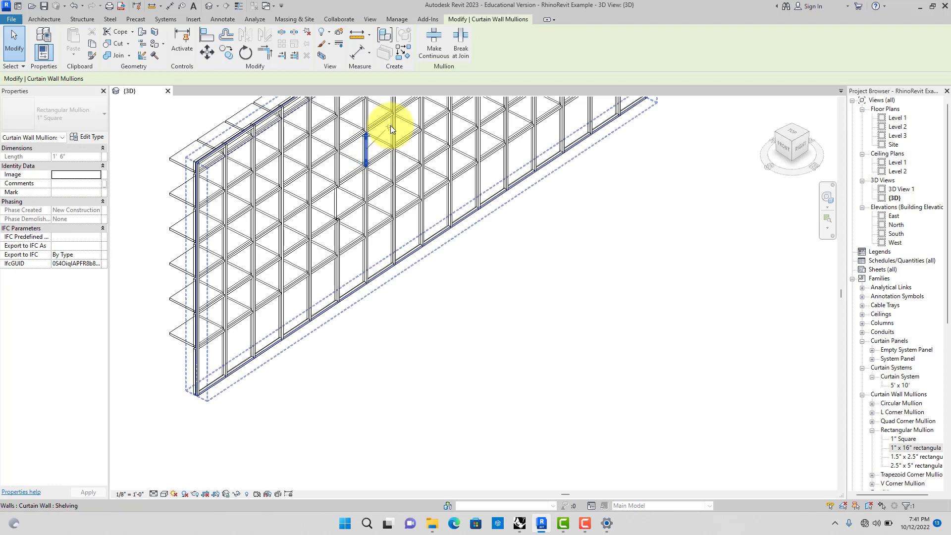
pyautogui.press('Escape')
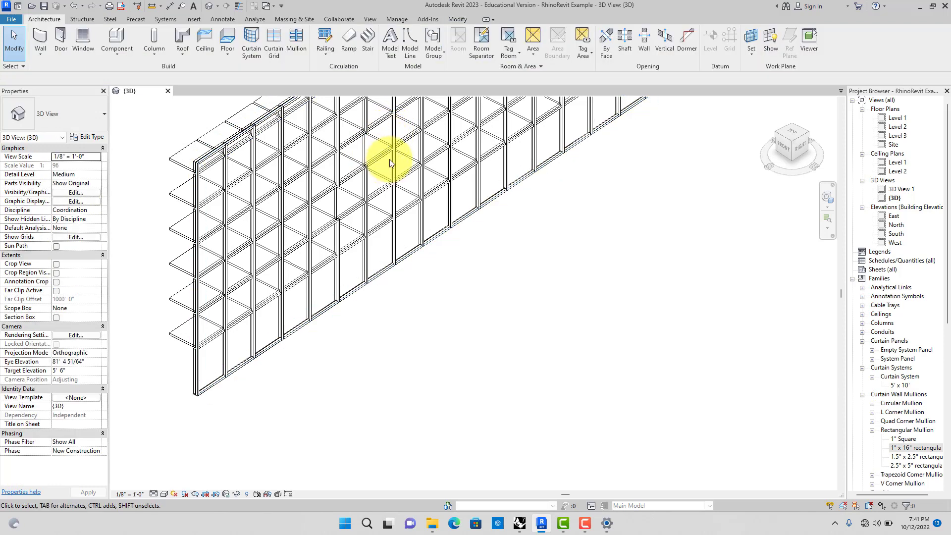
# Step: View the shelving more frontally and unpin another vertical mullion segment, one shelf below the upper gap
pyautogui.keyDown('shift'); pyautogui.moveTo(462, 296); pyautogui.dragTo(367, 269, button='middle'); pyautogui.keyUp('shift')
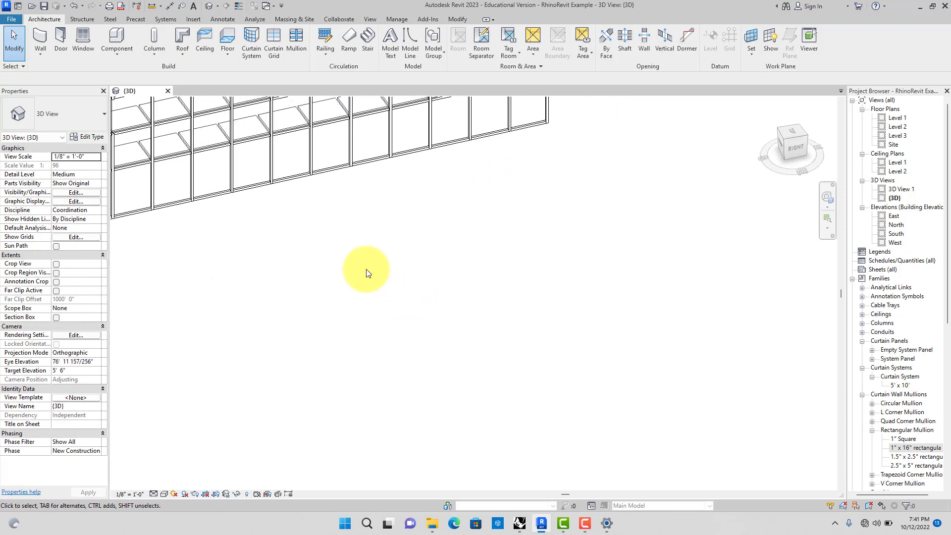
pyautogui.scroll(-4, 367, 269)
pyautogui.scroll(6, 303, 228)
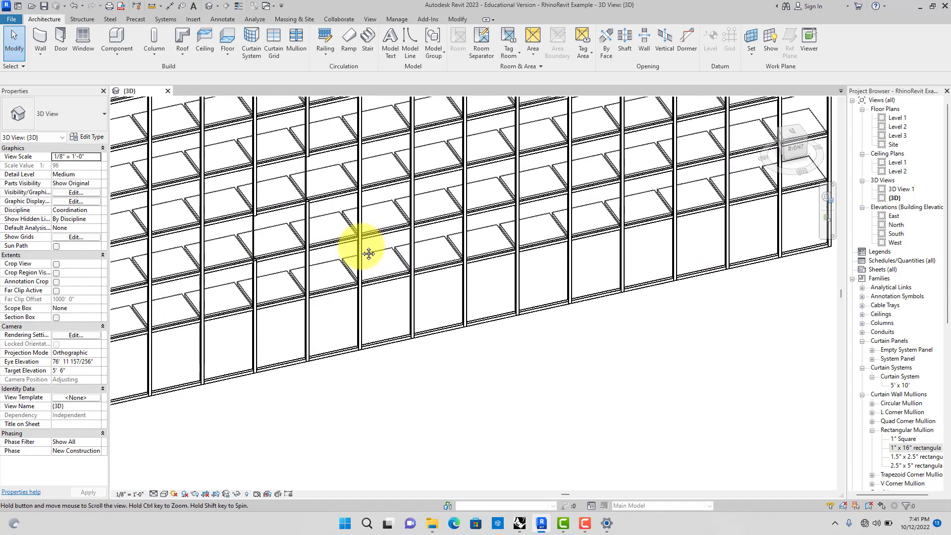
pyautogui.scroll(-5, 329, 240)
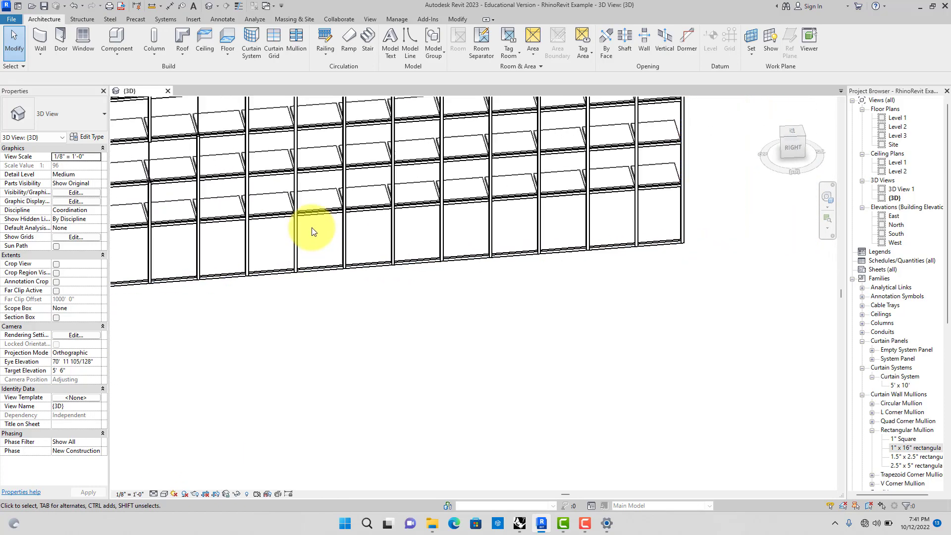
pyautogui.scroll(5, 258, 179)
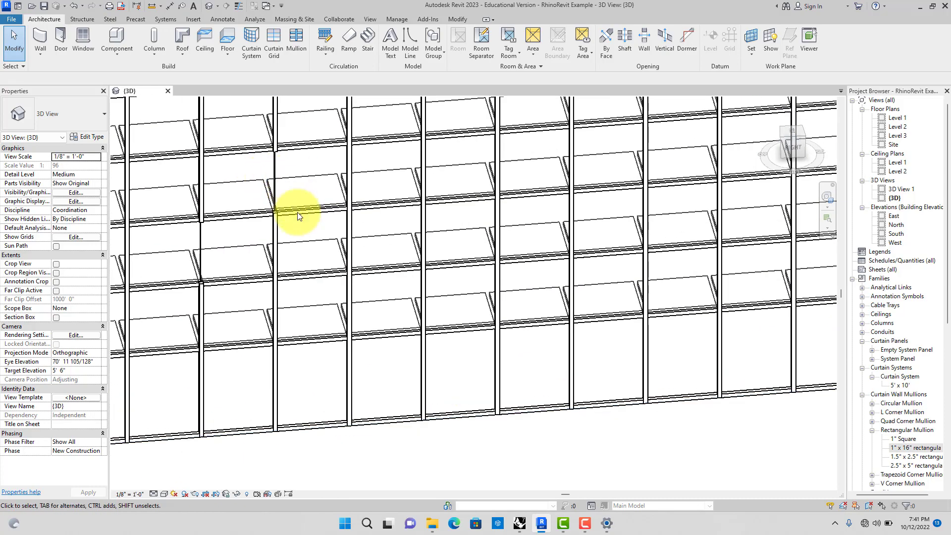
pyautogui.click(277, 240)
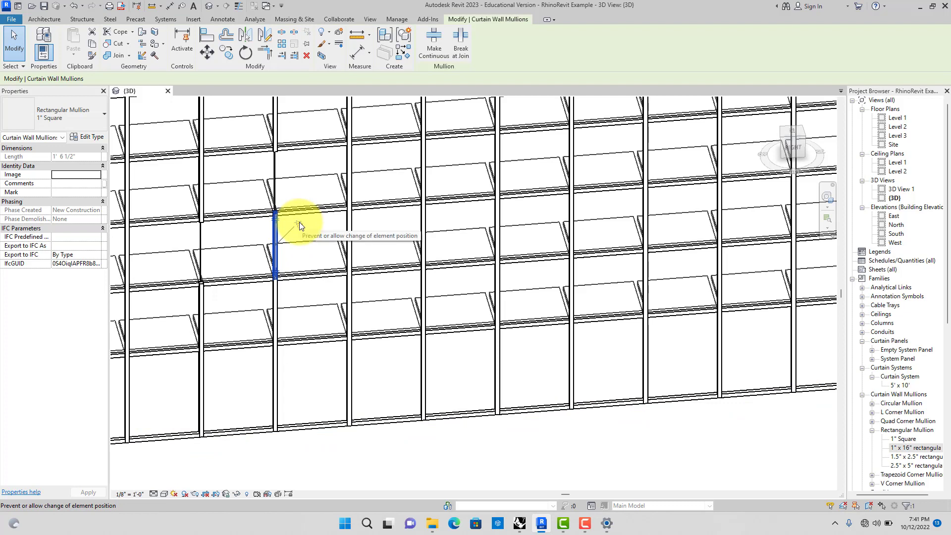
pyautogui.click(299, 223)
pyautogui.press('Escape')
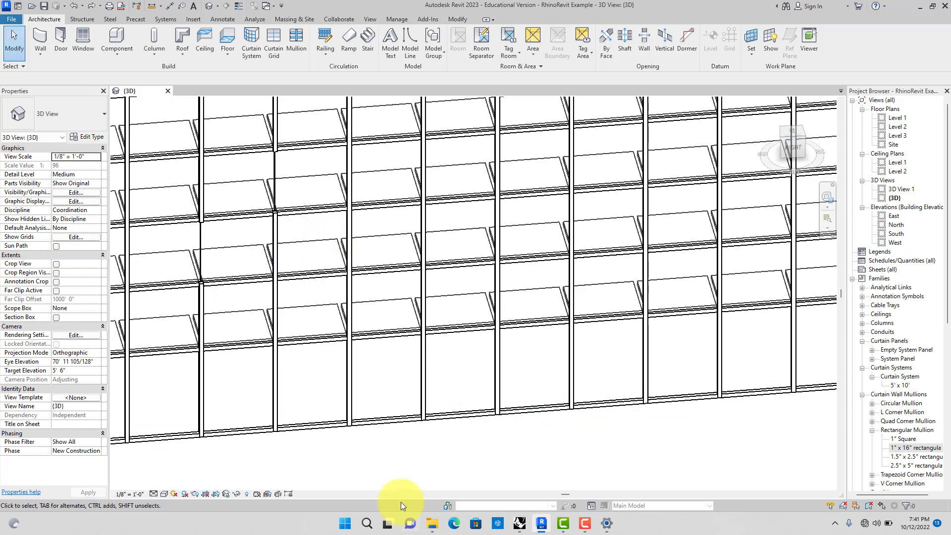
# Step: Undo the mullion deletions and the grid spacing and offset changes, back to the layout with the 1' 0" vertical grid offset
pyautogui.scroll(-5, 403, 453)
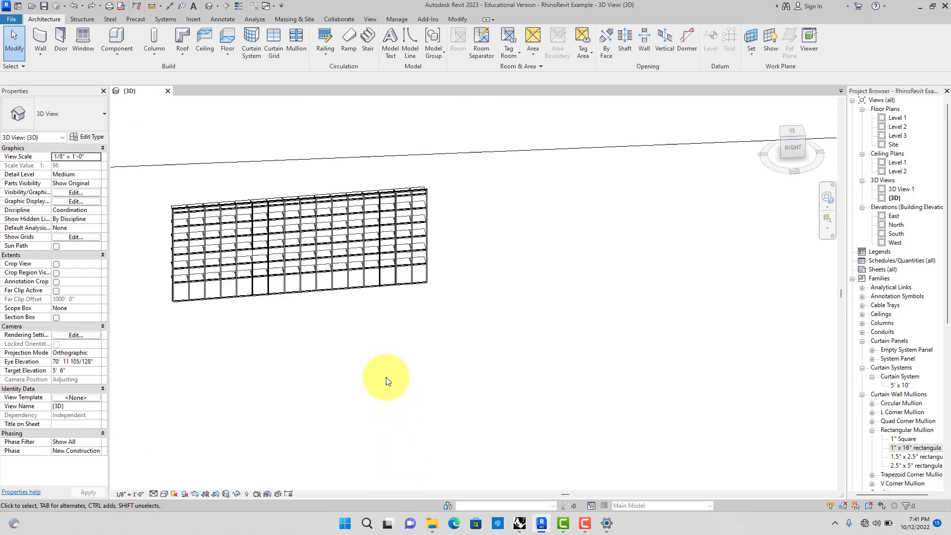
pyautogui.scroll(3, 347, 357)
pyautogui.scroll(-2, 327, 330)
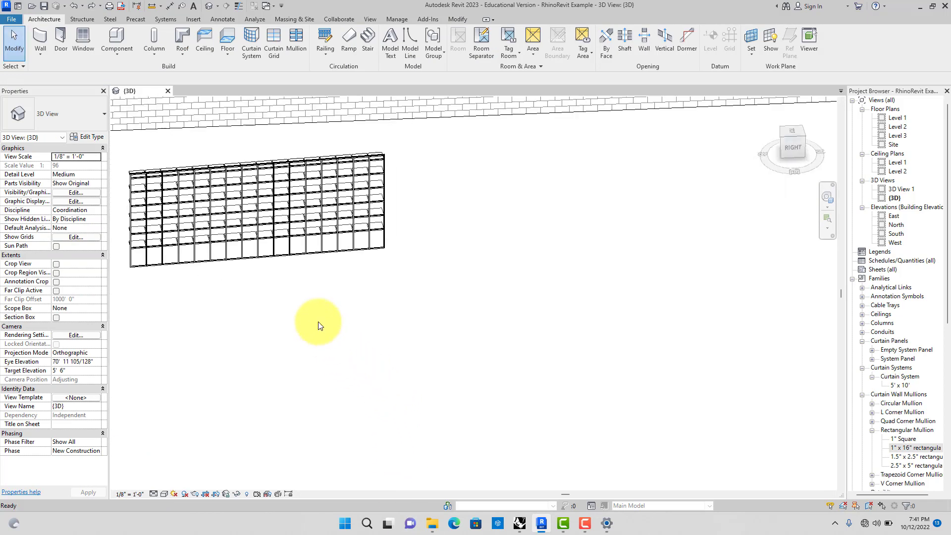
pyautogui.scroll(3, 321, 322)
pyautogui.scroll(1, 322, 322)
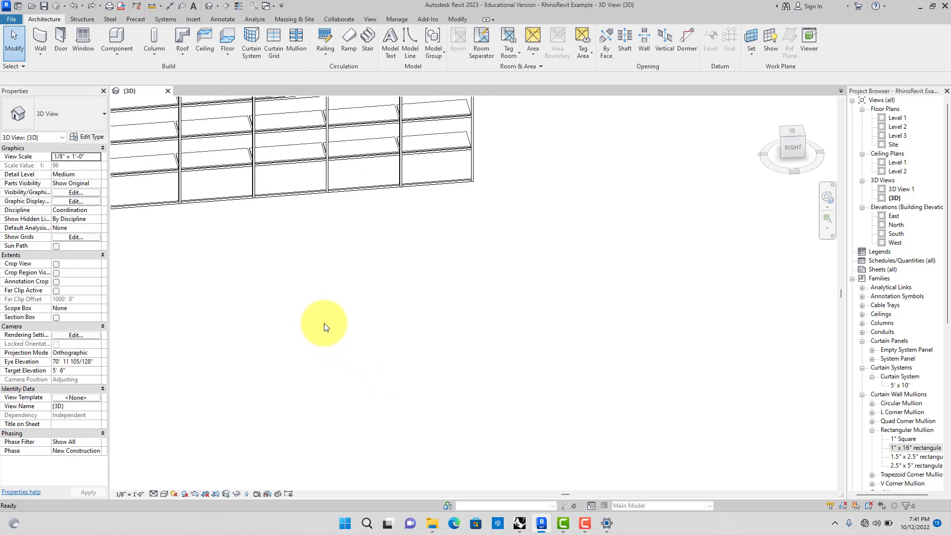
pyautogui.scroll(-3, 324, 324)
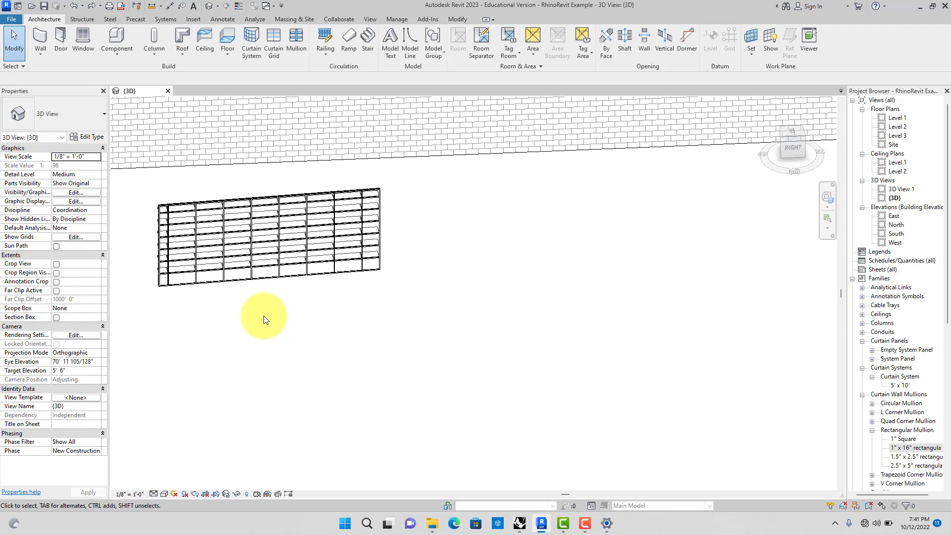
pyautogui.scroll(2, 202, 293)
pyautogui.scroll(-1, 216, 306)
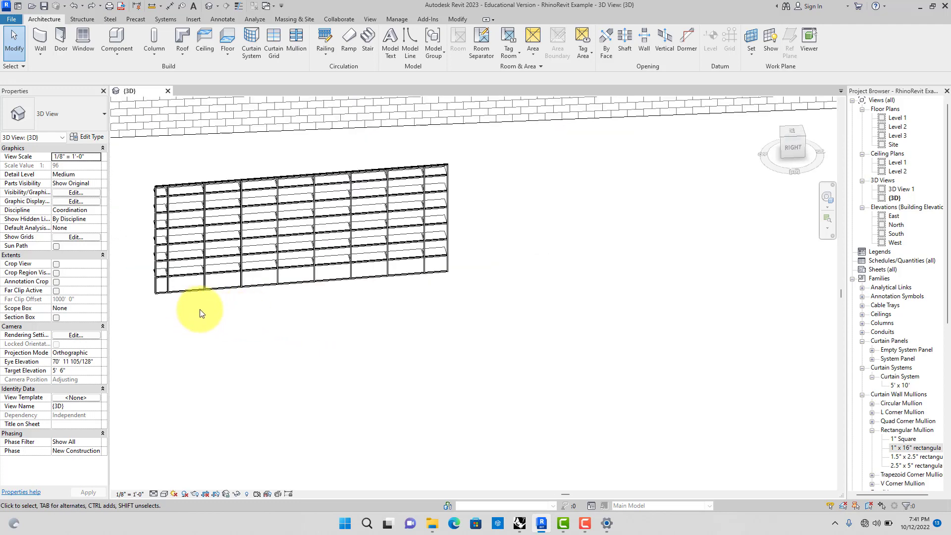
# Step: Set the horizontal grid offset of the Shelving curtain wall to 2' 0"
pyautogui.scroll(3, 203, 295)
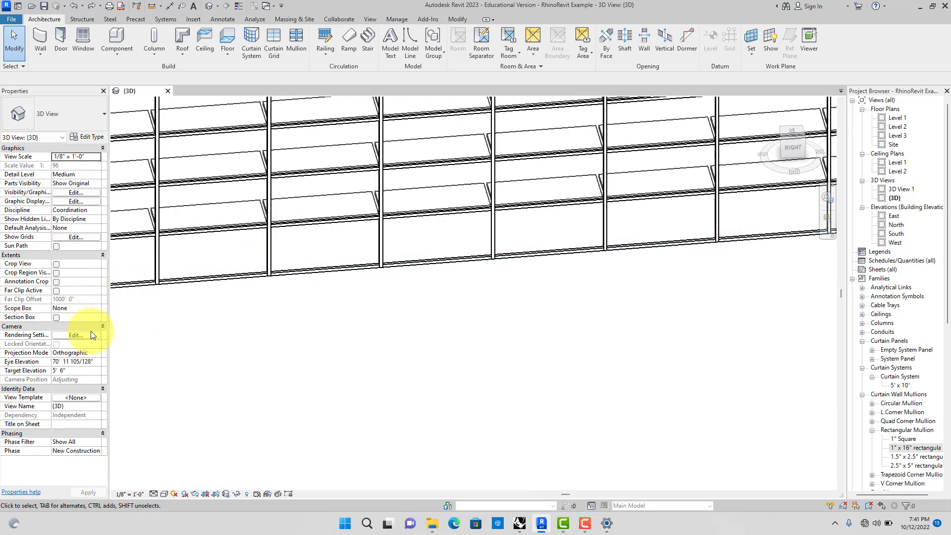
pyautogui.click(216, 286)
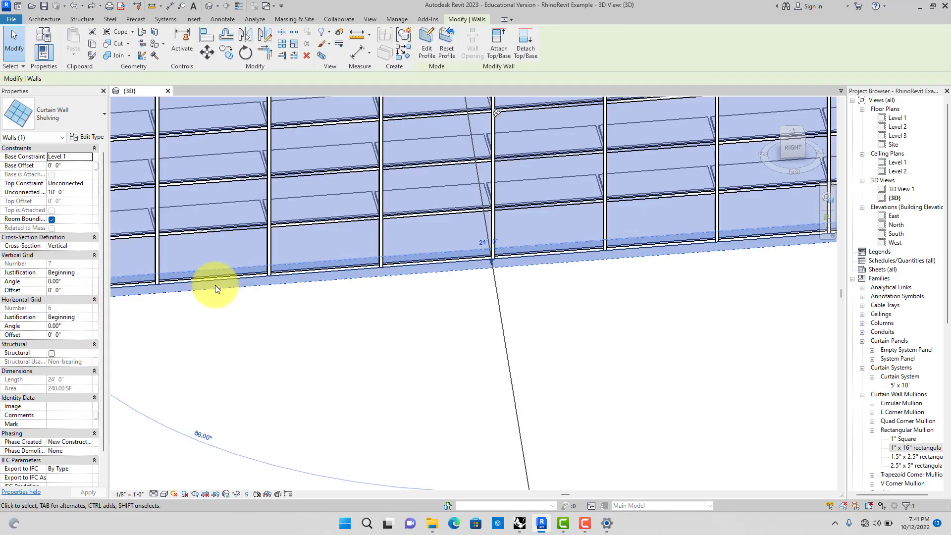
pyautogui.click(69, 334)
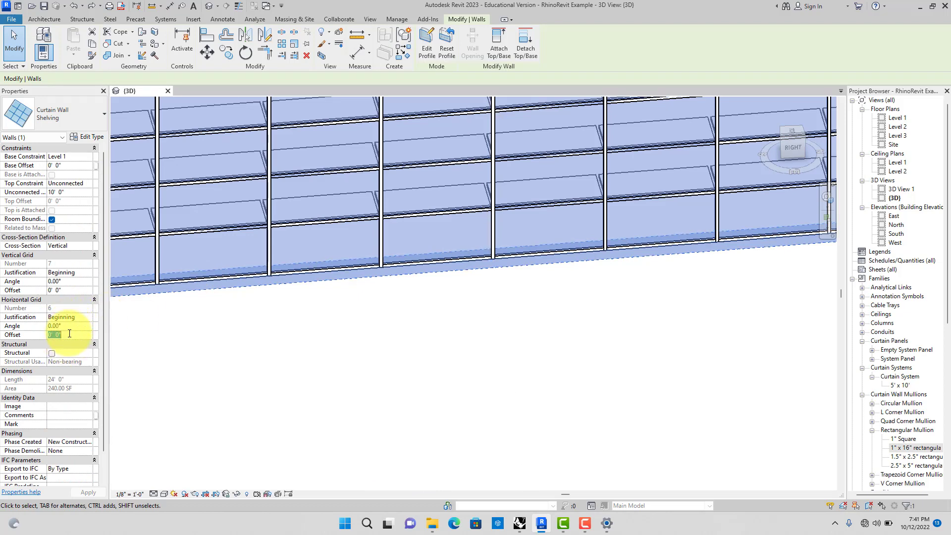
pyautogui.click(216, 384)
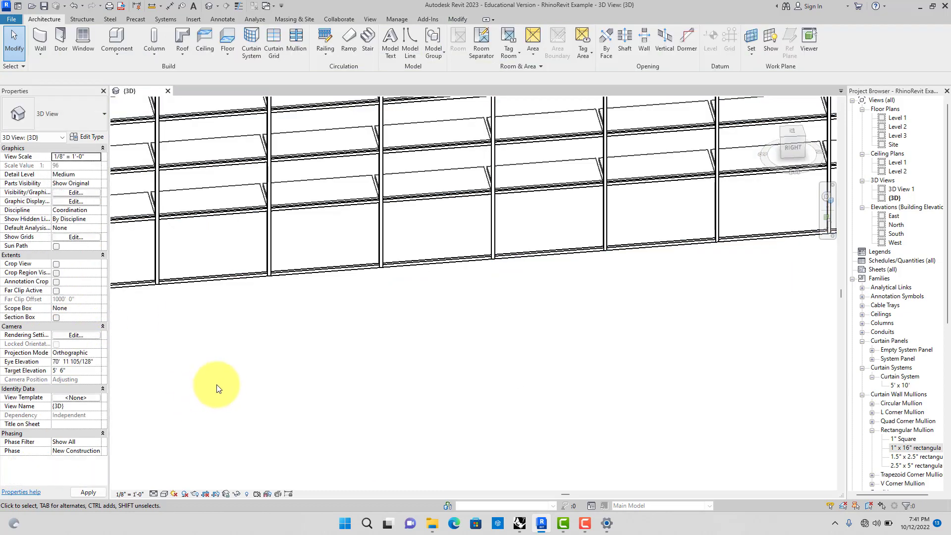
pyautogui.scroll(-3, 224, 373)
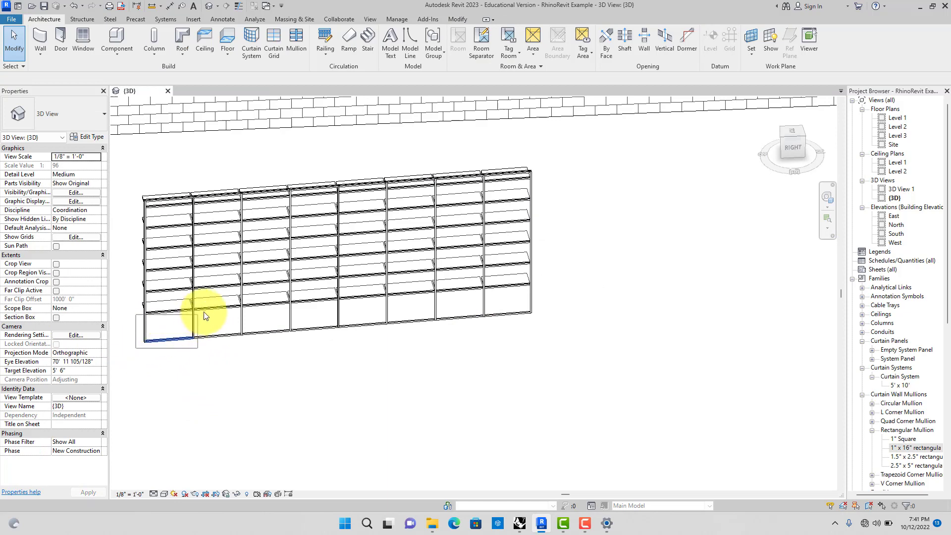
# Step: Inspect a glazed panel in the bottom row, and set the 3D view's visual style to Shaded
pyautogui.scroll(3, 192, 361)
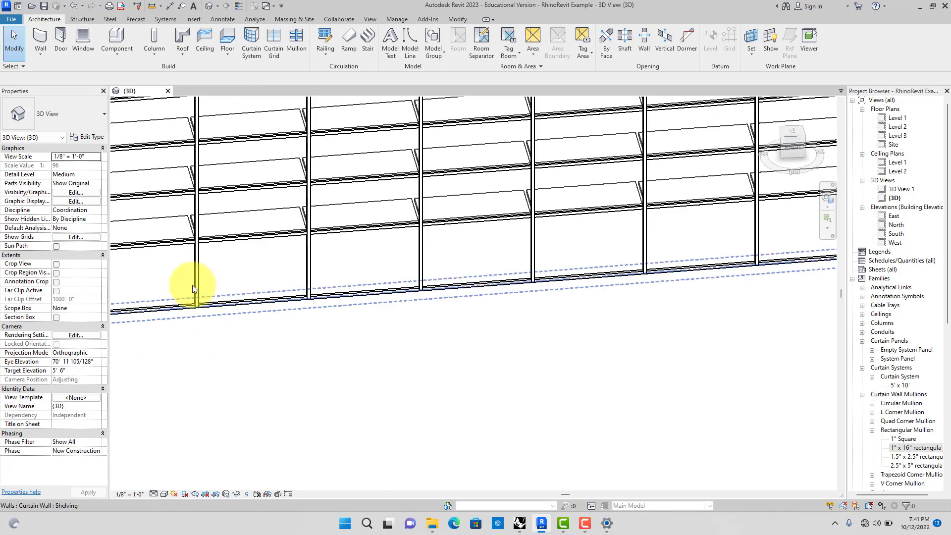
pyautogui.click(195, 261)
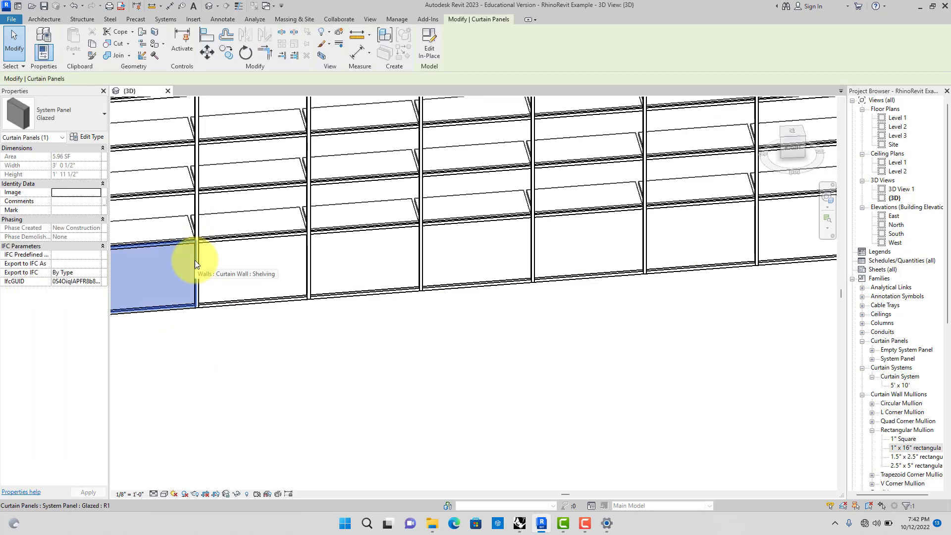
pyautogui.click(217, 332)
pyautogui.click(163, 494)
pyautogui.click(170, 464)
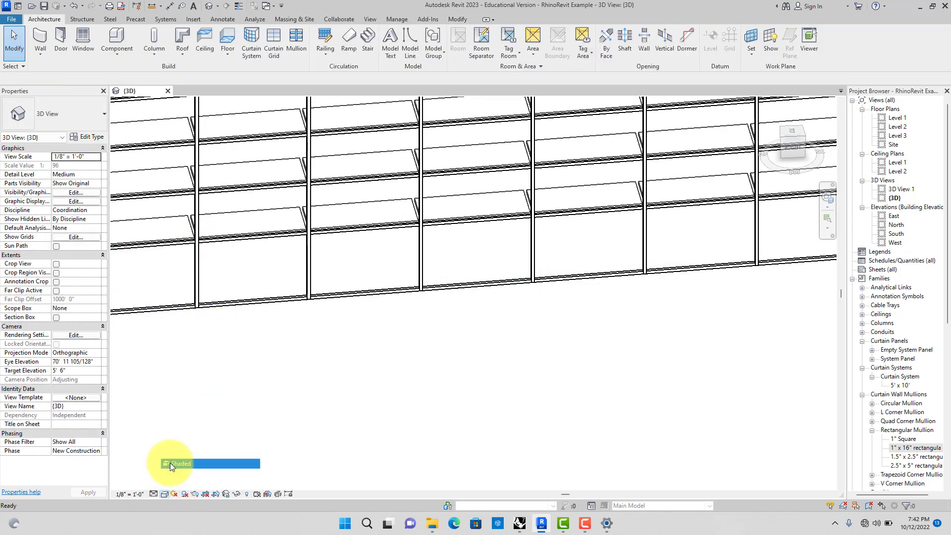
pyautogui.scroll(-3, 207, 403)
pyautogui.scroll(2, 206, 392)
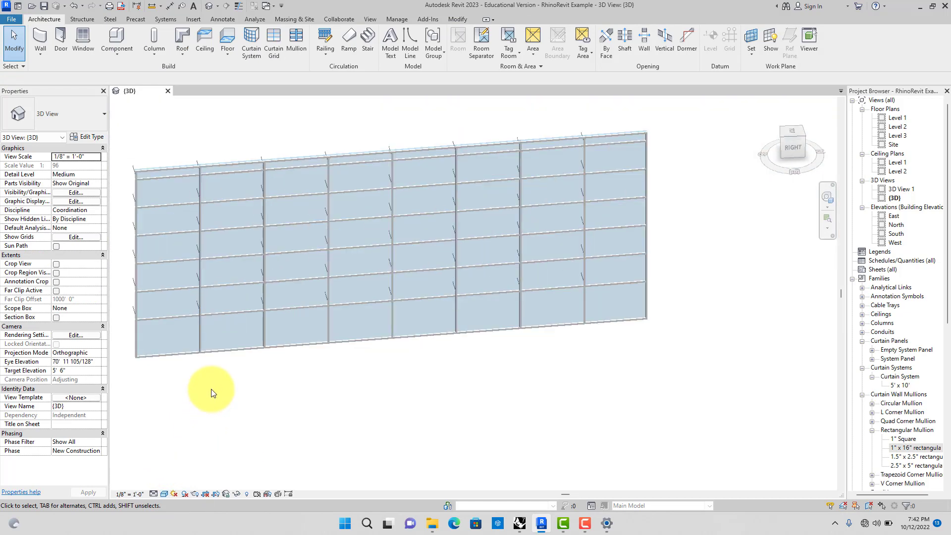
# Step: Change the curtain panel of the Shelving wall type to Empty System Panel : Empty
pyautogui.click(191, 350)
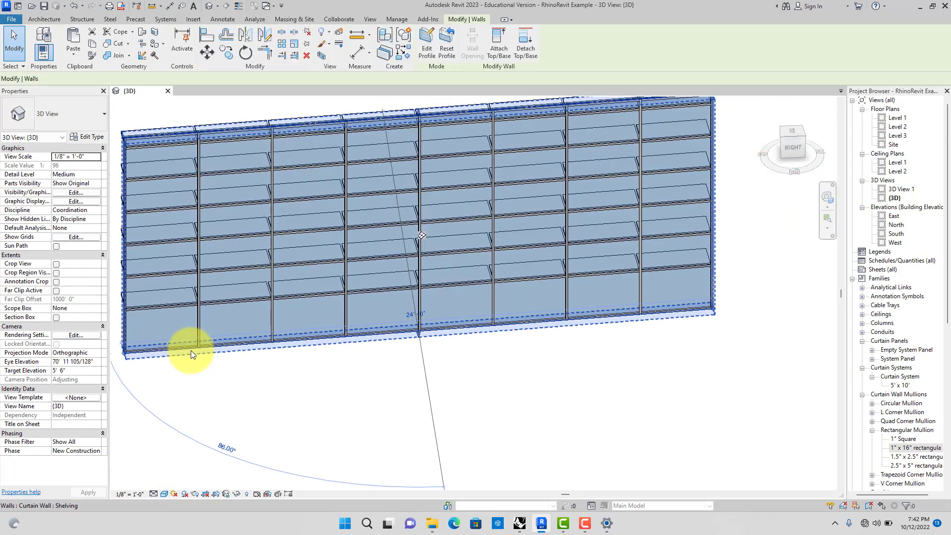
pyautogui.click(85, 138)
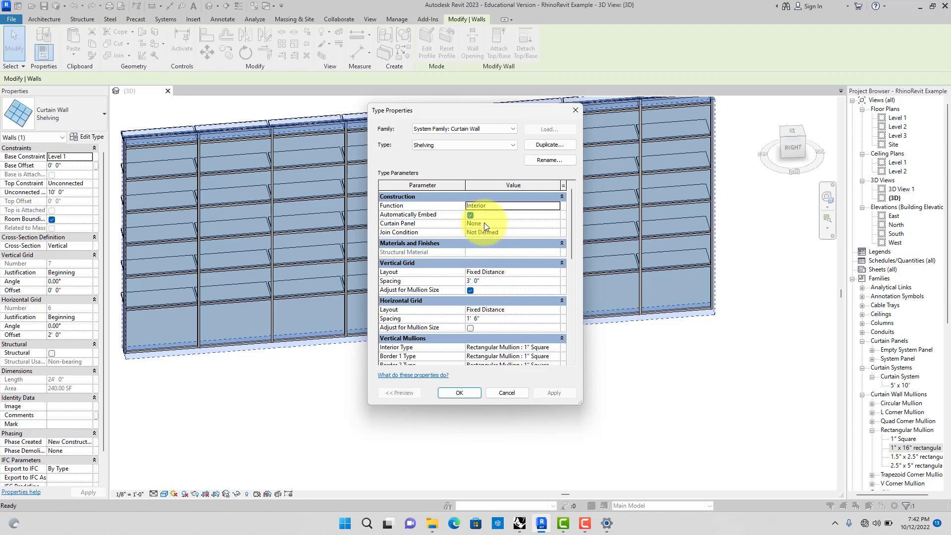
pyautogui.click(556, 223)
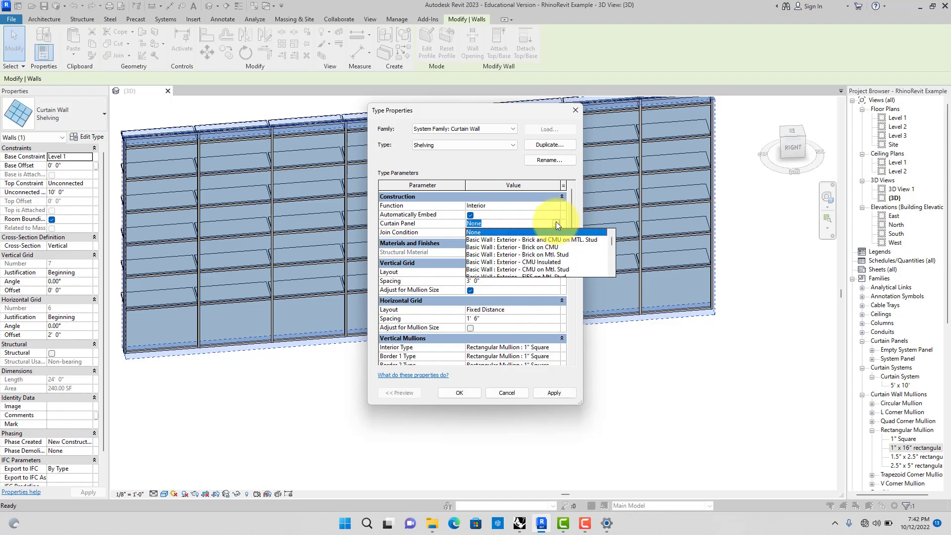
pyautogui.scroll(-2, 555, 228)
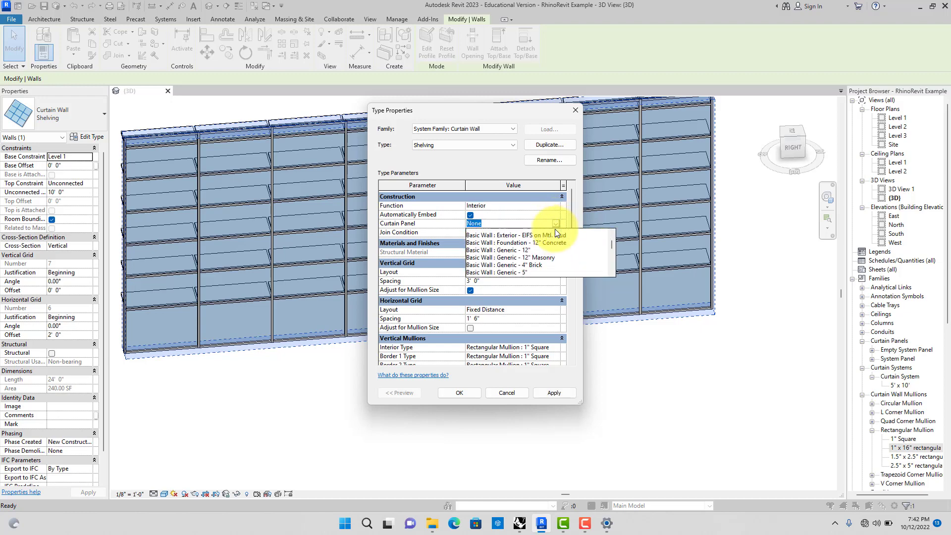
pyautogui.scroll(-5, 555, 229)
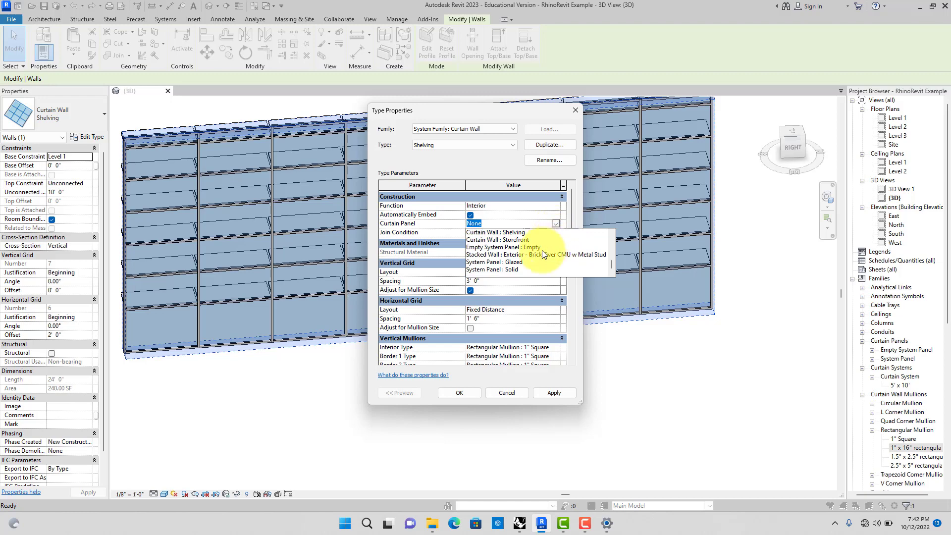
pyautogui.click(528, 246)
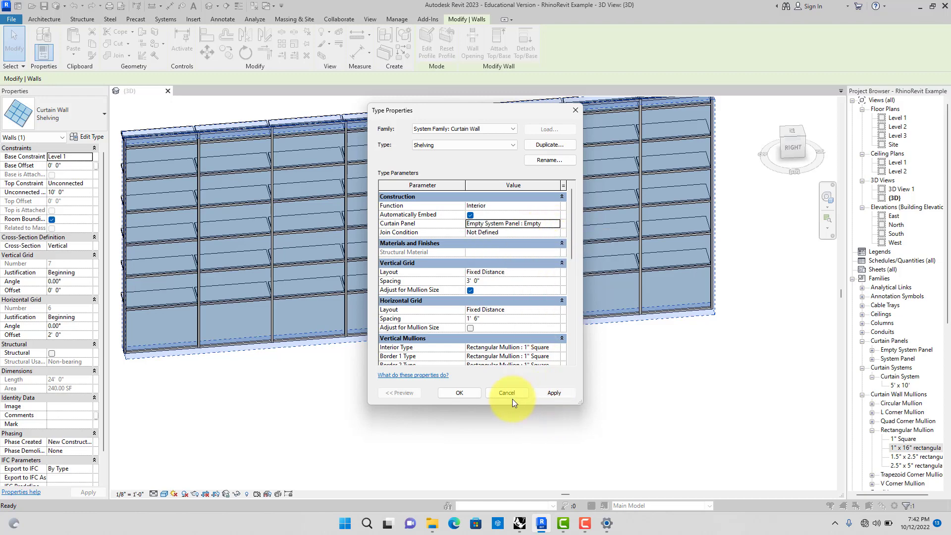
pyautogui.click(460, 392)
pyautogui.click(452, 394)
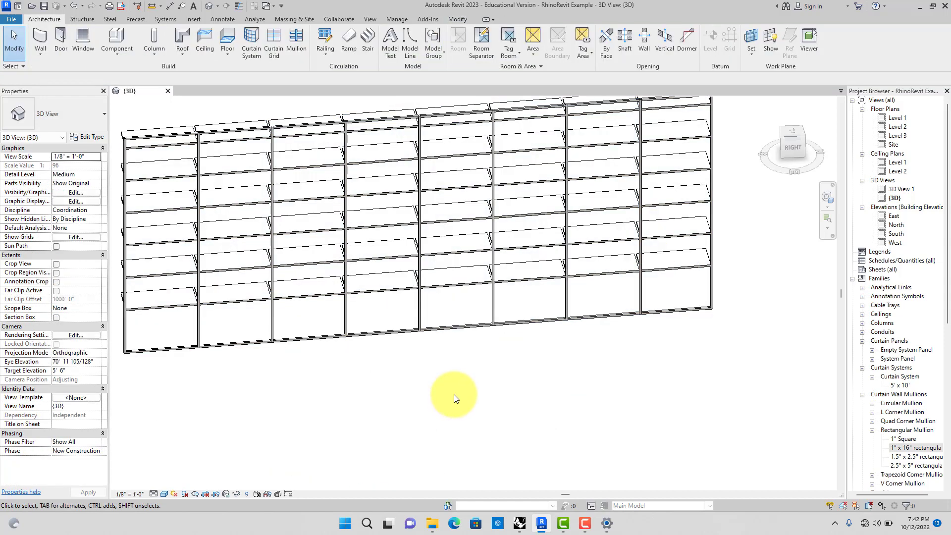
# Step: Check an empty panel in the bottom row and the whole shelving wall by selecting each in the 3D view
pyautogui.scroll(3, 266, 292)
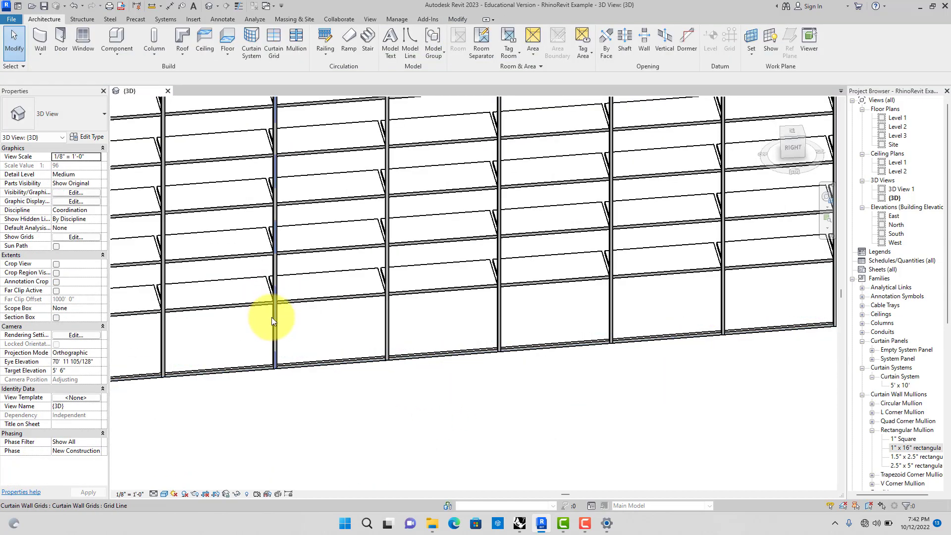
pyautogui.click(271, 318)
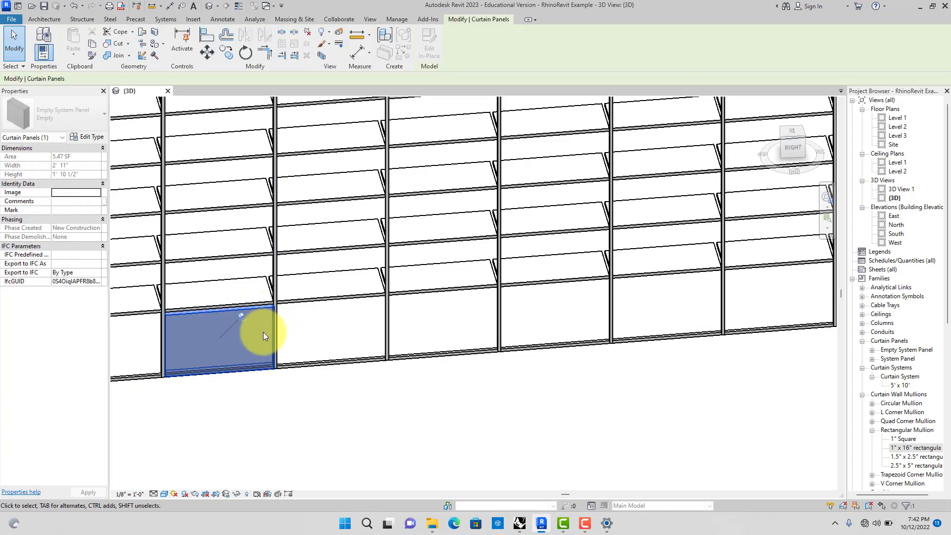
pyautogui.scroll(-5, 260, 342)
pyautogui.click(268, 360)
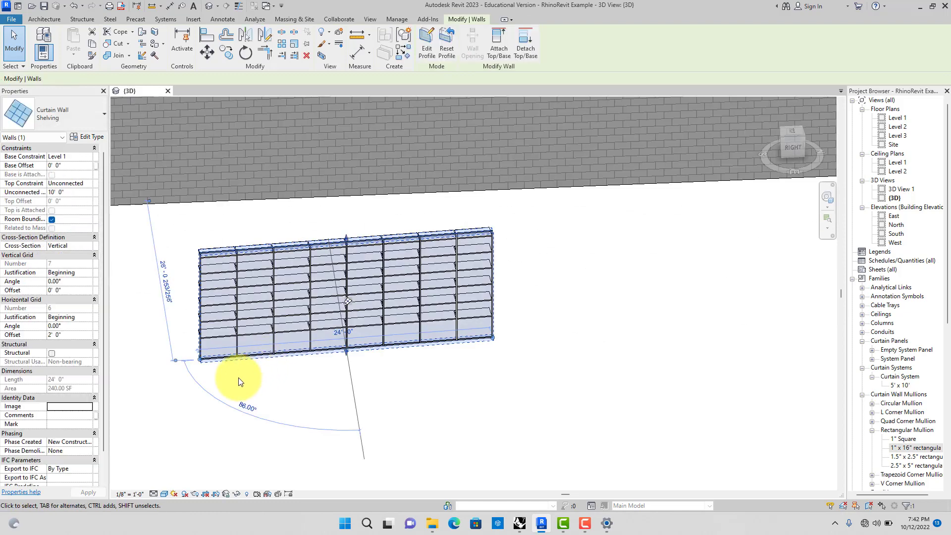
pyautogui.click(165, 378)
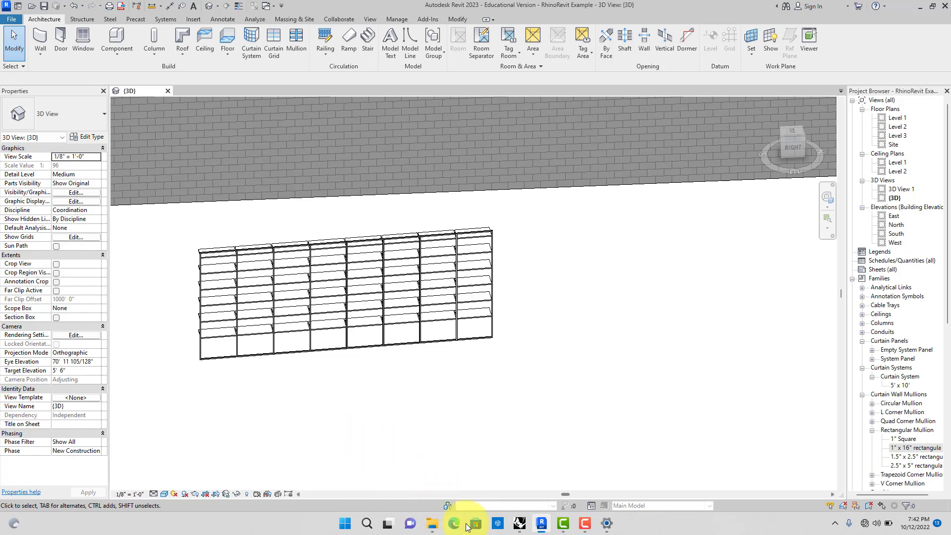
# Step: View the Shelving Reference2 image from the Assets folder in File Explorer, and return to Revit
pyautogui.click(433, 524)
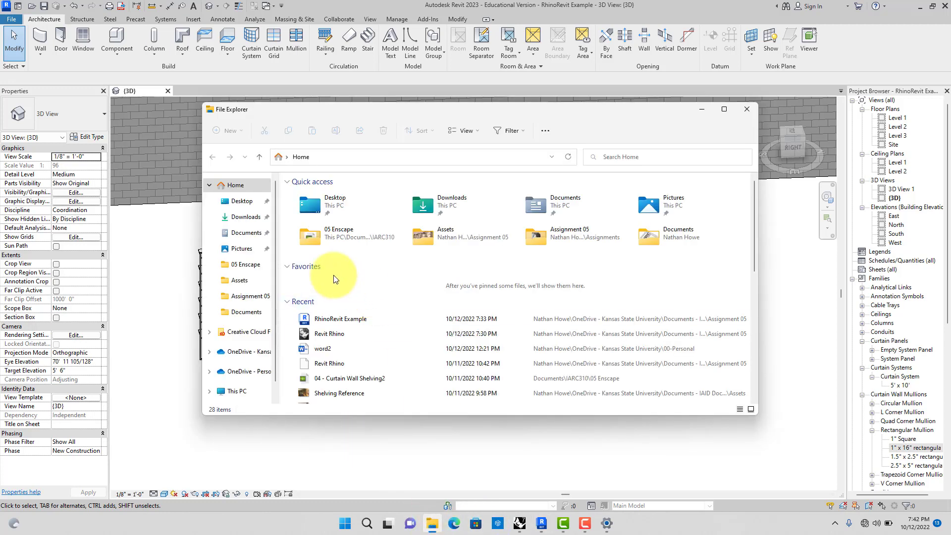
pyautogui.click(250, 264)
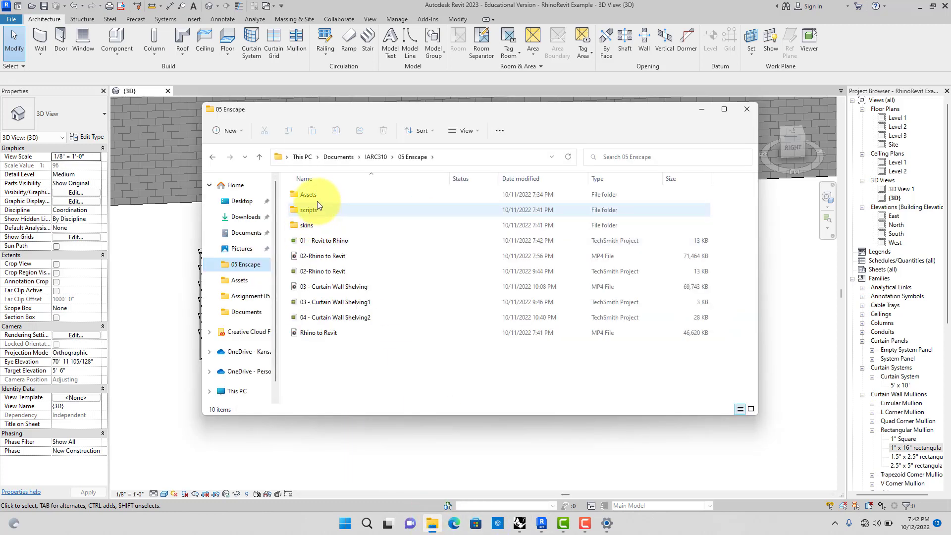
pyautogui.doubleClick(316, 197)
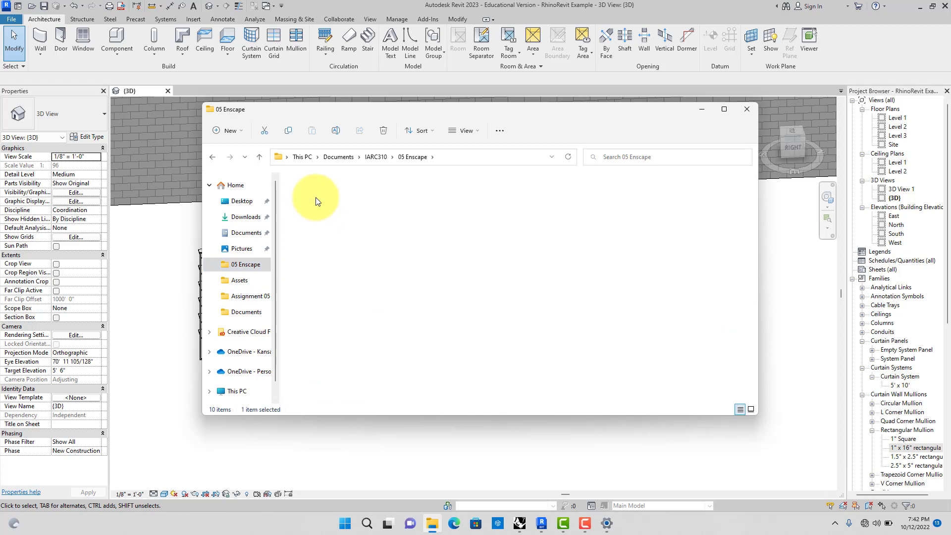
pyautogui.click(411, 157)
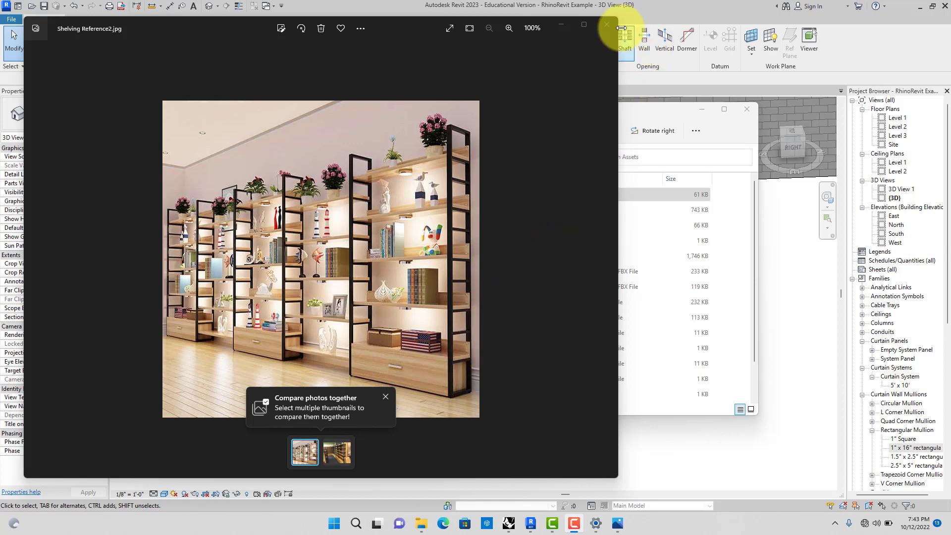
pyautogui.click(749, 157)
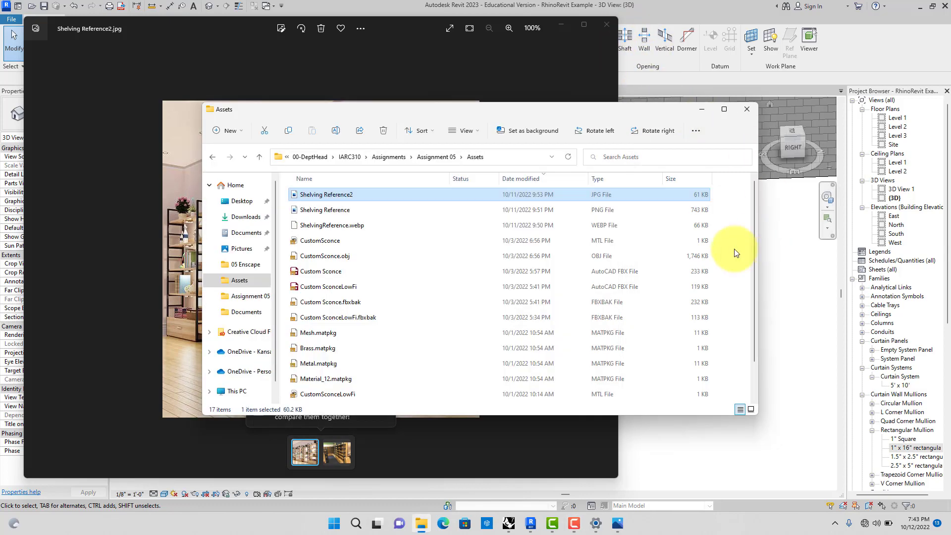
pyautogui.click(775, 248)
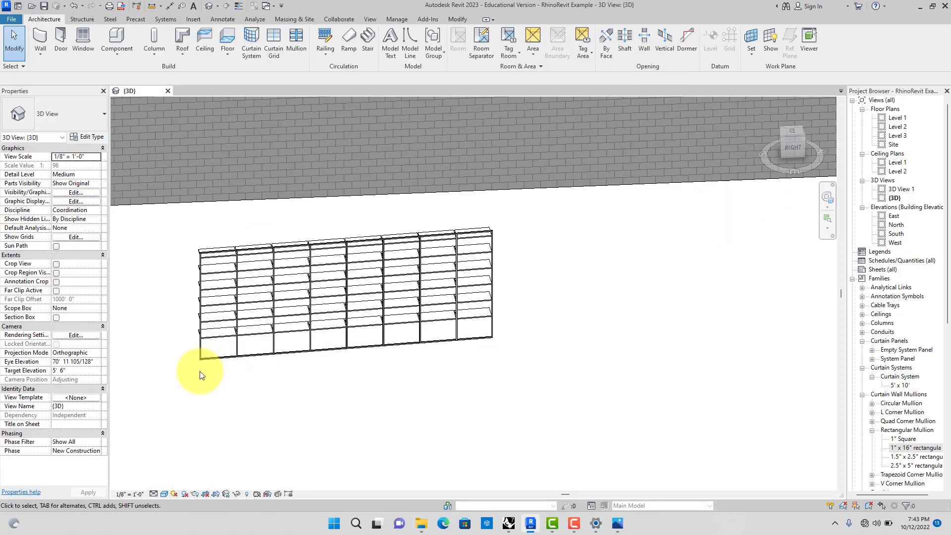
# Step: Select the elements along the base of the shelving wall and filter the selection to Curtain Panels only
pyautogui.moveTo(195, 379); pyautogui.dragTo(517, 313)
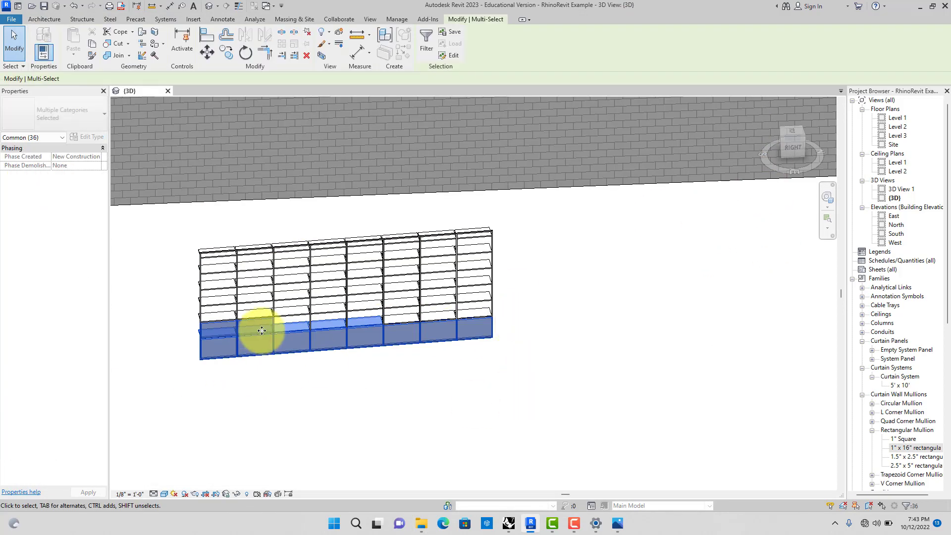
pyautogui.click(424, 31)
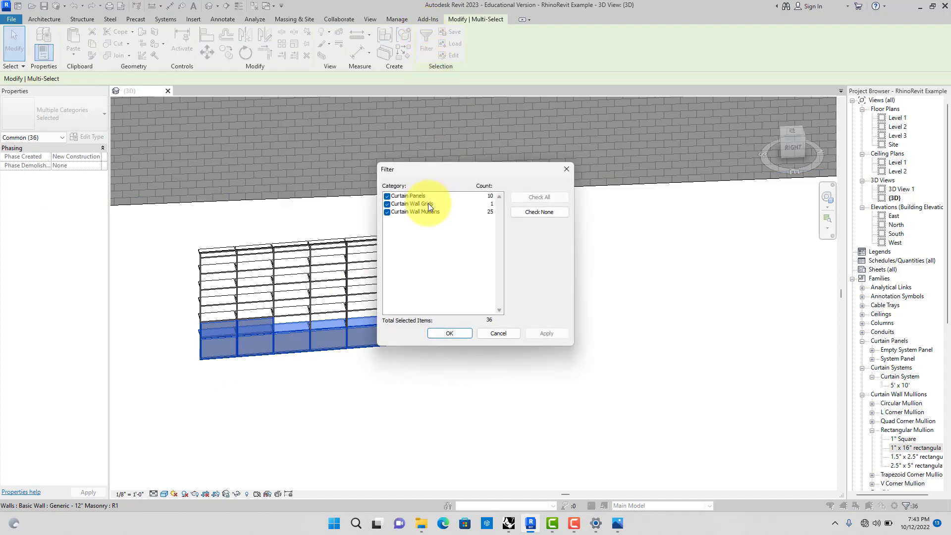
pyautogui.click(389, 205)
pyautogui.click(389, 212)
pyautogui.click(389, 205)
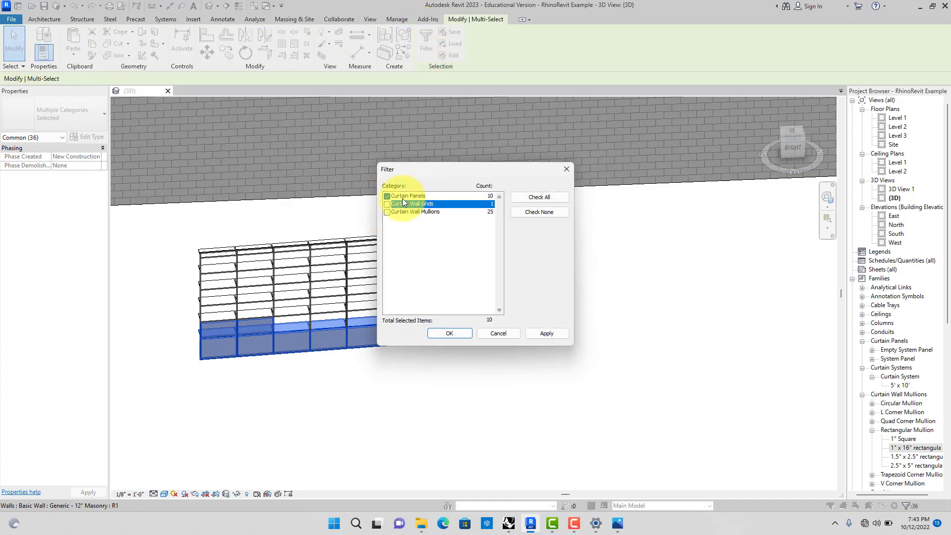
pyautogui.click(546, 335)
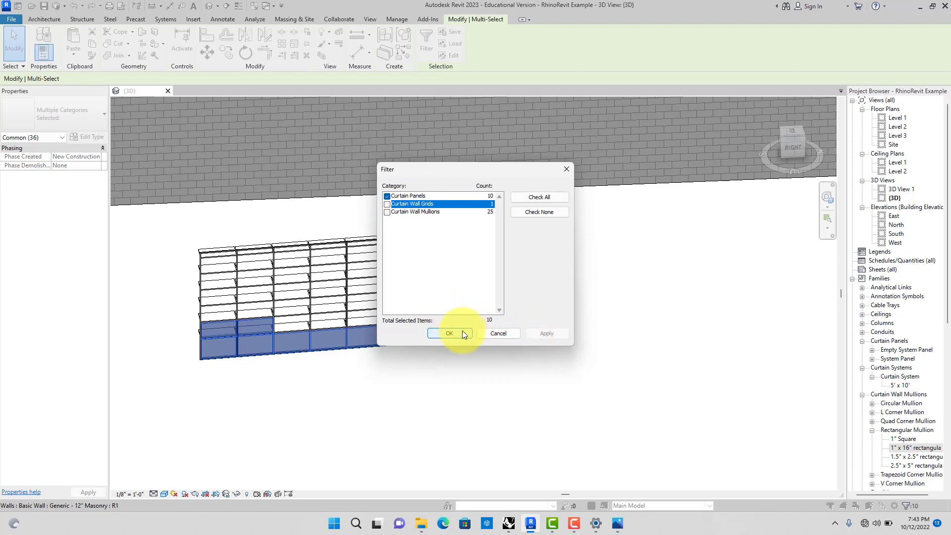
pyautogui.click(449, 333)
# Step: Remove the two second-row panels from the selection, keeping only the bottom row of curtain panels
pyautogui.scroll(5, 268, 319)
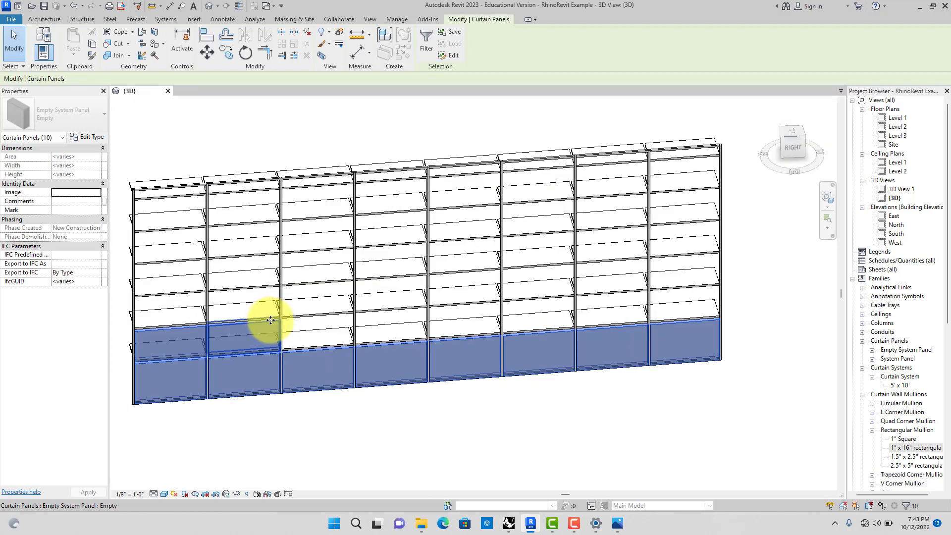
pyautogui.keyDown('shift'); pyautogui.click(200, 326); pyautogui.keyUp('shift')
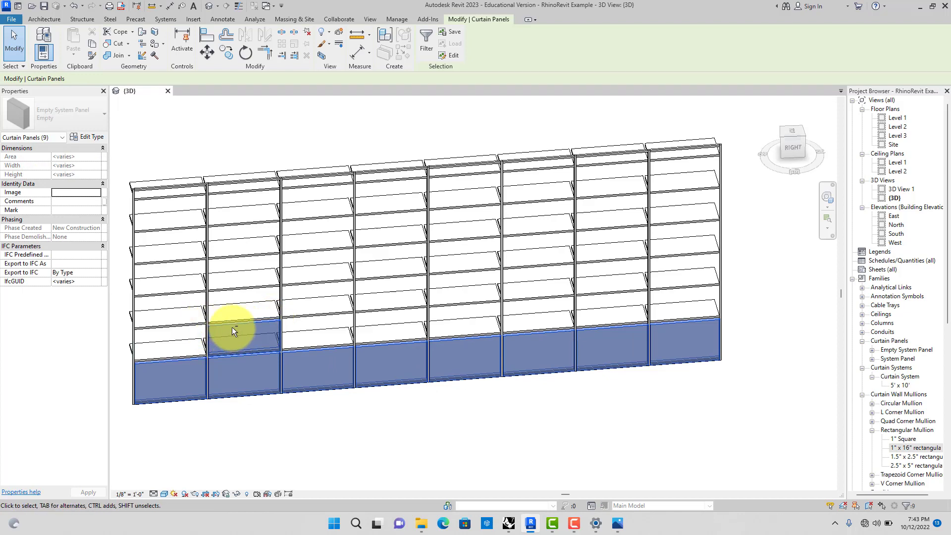
pyautogui.keyDown('shift'); pyautogui.click(237, 328); pyautogui.keyUp('shift')
pyautogui.scroll(-3, 271, 341)
pyautogui.scroll(-1, 271, 341)
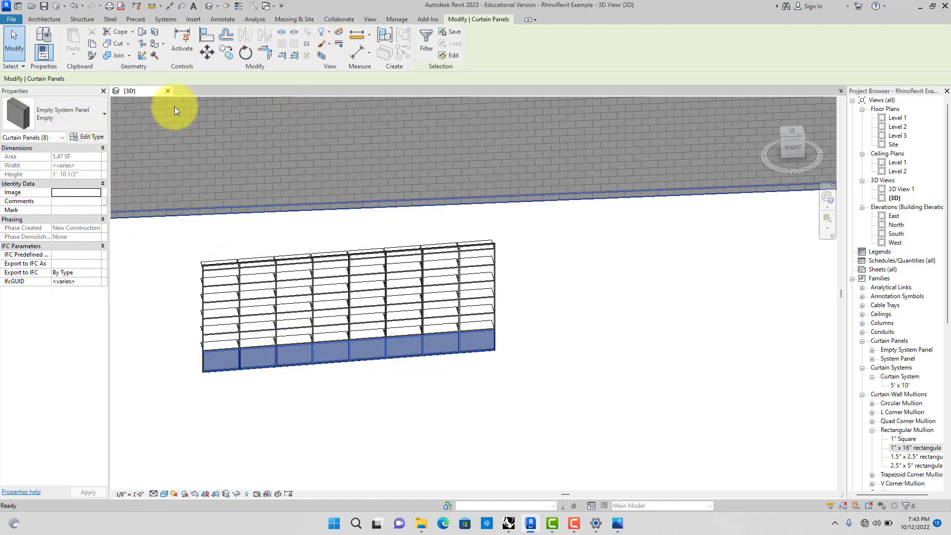
# Step: Change the selected bottom-row panels to the Solid type of System Panel and inspect them up close
pyautogui.click(103, 113)
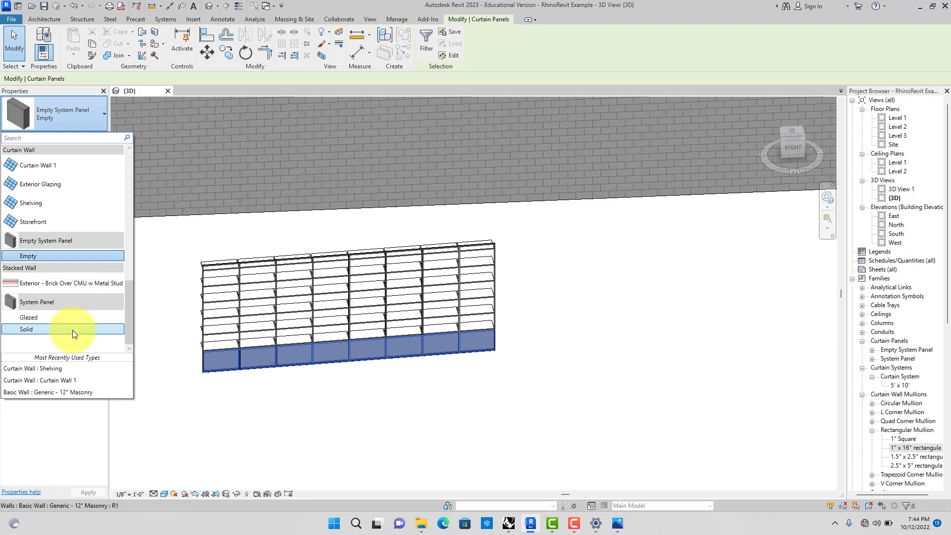
pyautogui.click(73, 329)
pyautogui.click(265, 393)
pyautogui.scroll(7, 265, 391)
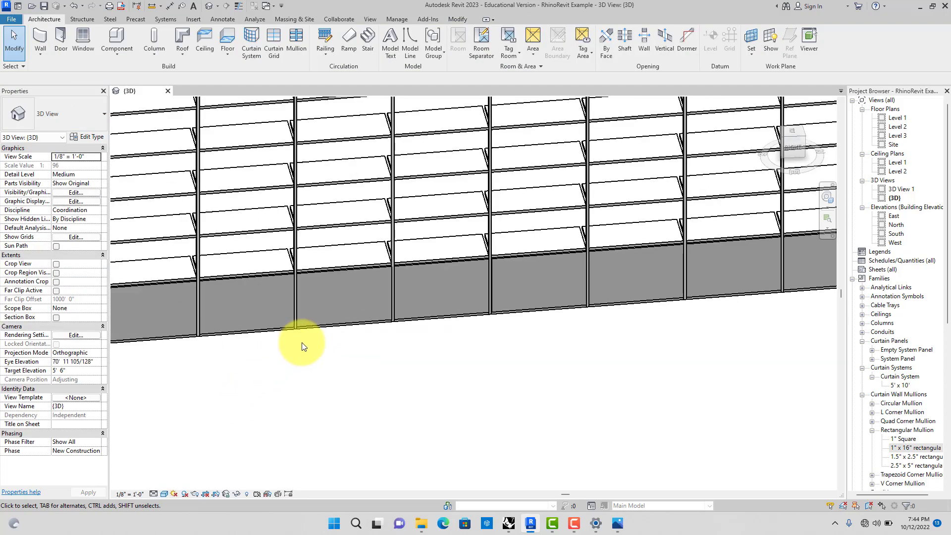
# Step: Try the 1" Square mullion type on a single shelf mullion near the top of the second bay
pyautogui.scroll(-3, 303, 343)
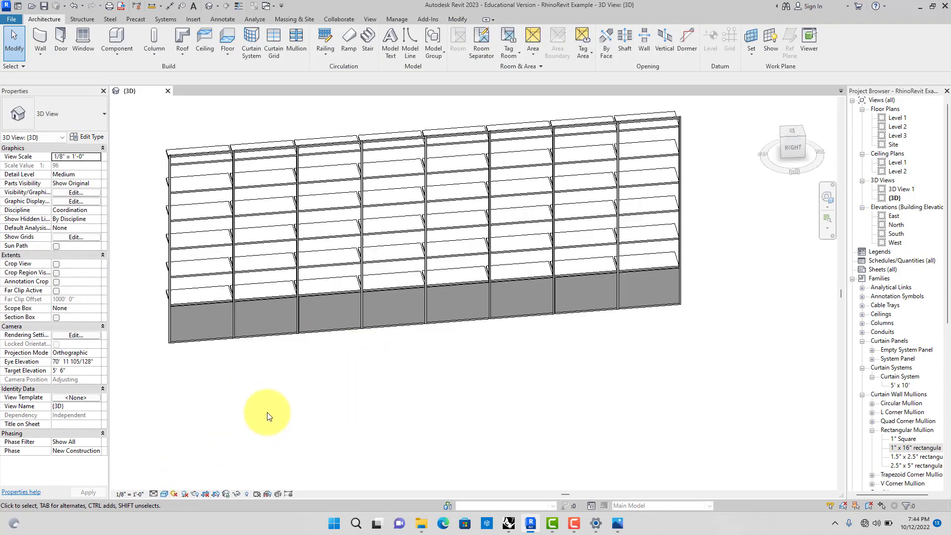
pyautogui.keyDown('shift'); pyautogui.moveTo(293, 367); pyautogui.dragTo(329, 346, button='middle'); pyautogui.keyUp('shift')
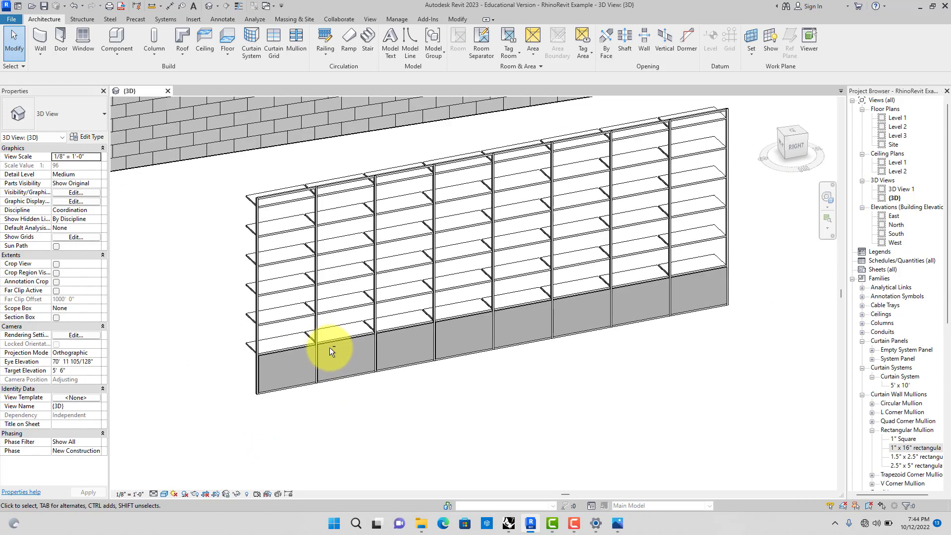
pyautogui.click(346, 210)
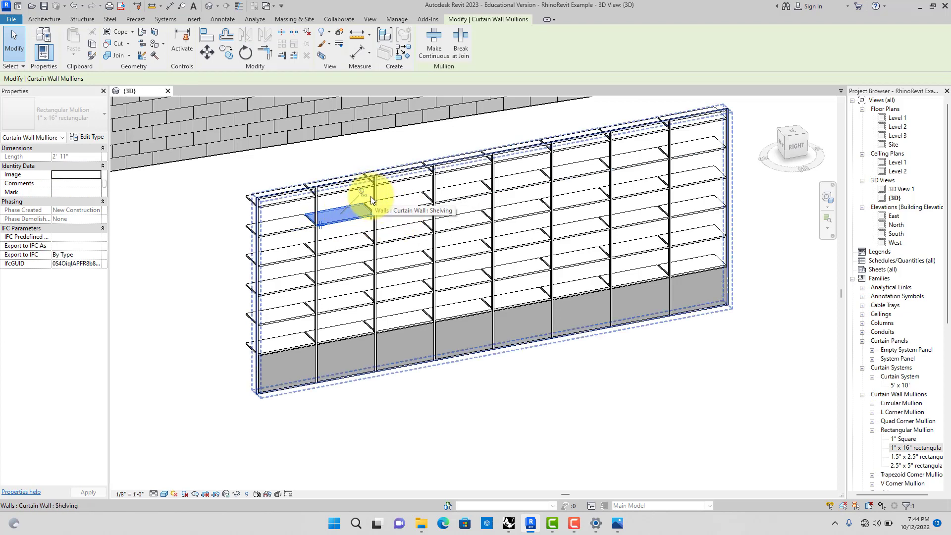
pyautogui.click(363, 193)
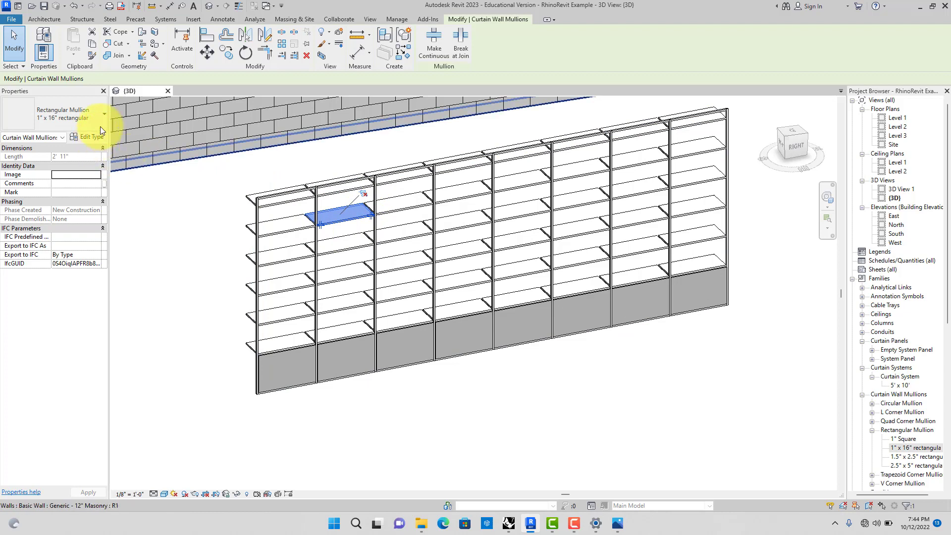
pyautogui.click(102, 124)
pyautogui.click(76, 185)
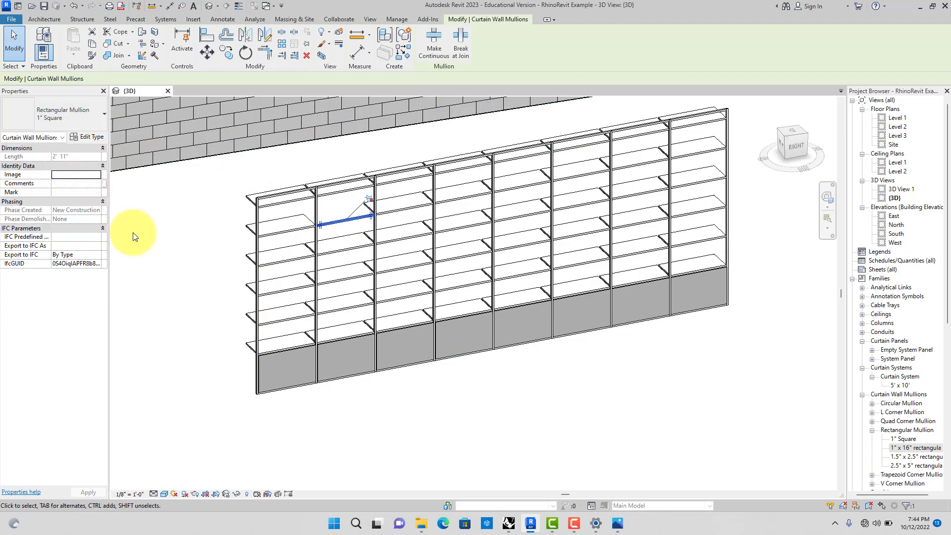
pyautogui.click(133, 233)
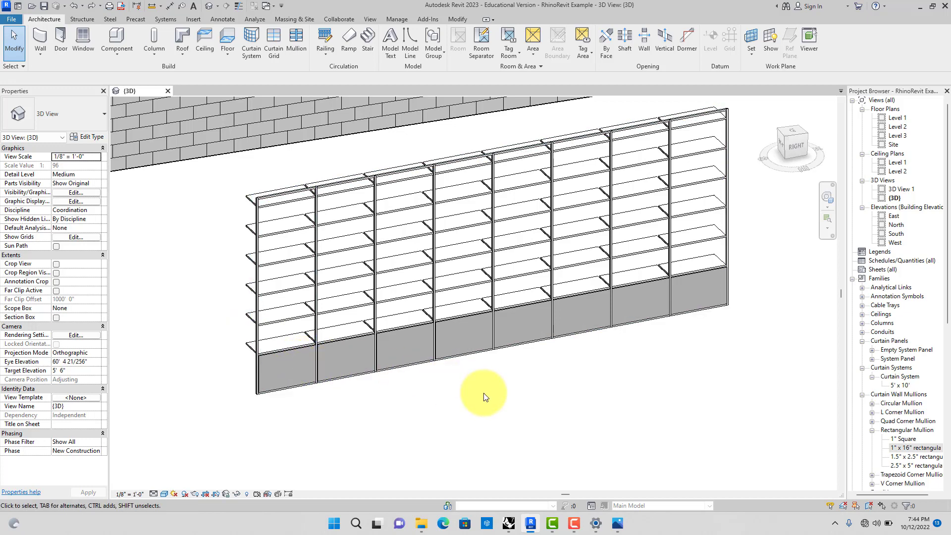
# Step: Examine the shelving wall's front, base panels and position beside the building, selecting the whole wall to check its extents
pyautogui.scroll(-2, 483, 394)
pyautogui.keyDown('shift'); pyautogui.moveTo(484, 394); pyautogui.dragTo(524, 421, button='middle'); pyautogui.keyUp('shift')
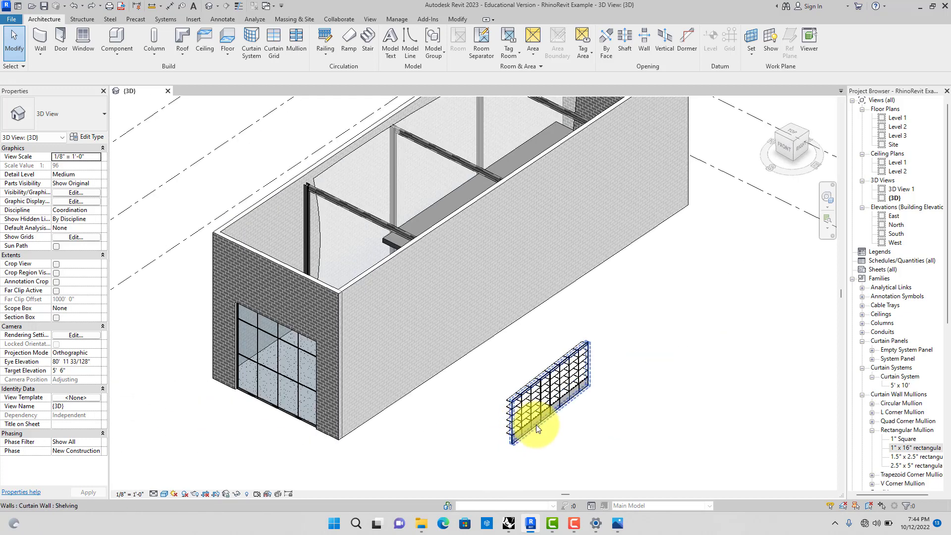
pyautogui.scroll(3, 545, 428)
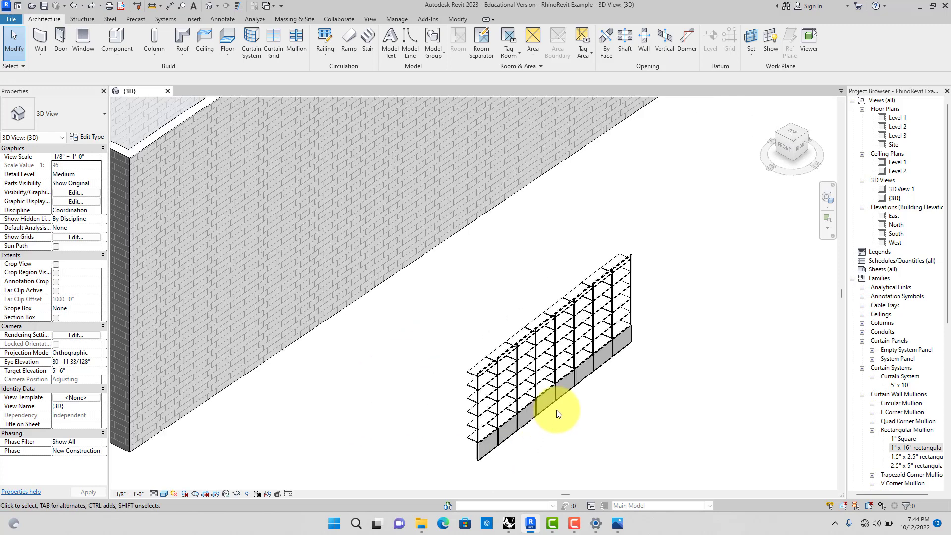
pyautogui.scroll(5, 564, 395)
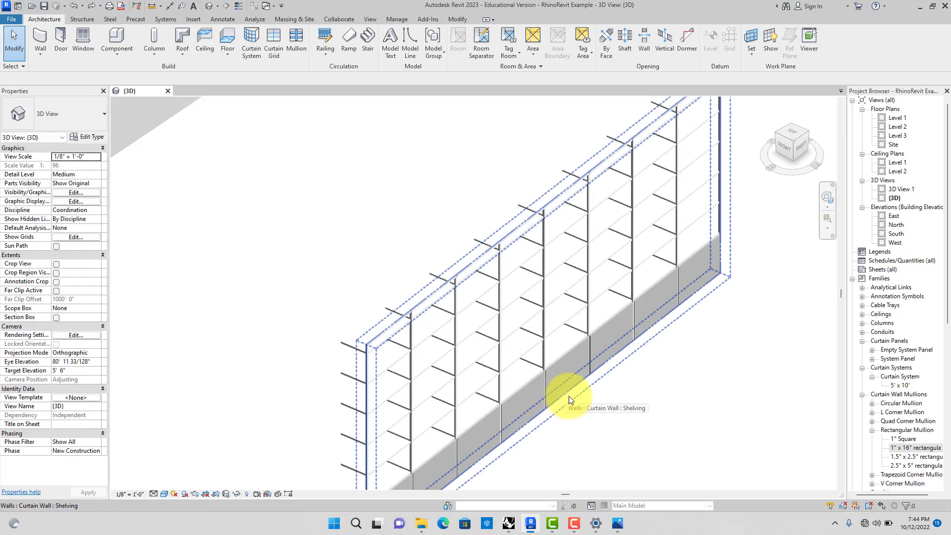
pyautogui.keyDown('shift'); pyautogui.moveTo(584, 406); pyautogui.dragTo(510, 382, button='middle'); pyautogui.keyUp('shift')
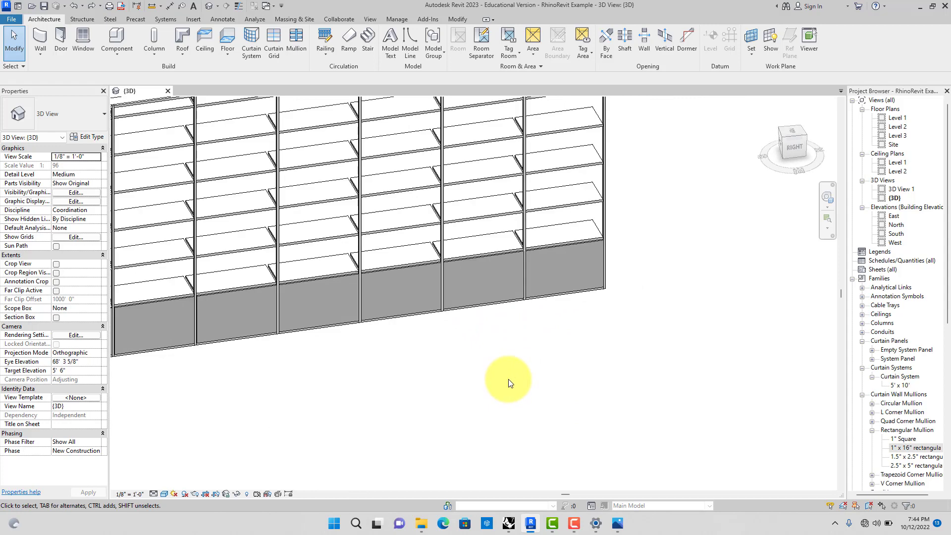
pyautogui.scroll(-3, 509, 382)
pyautogui.click(276, 381)
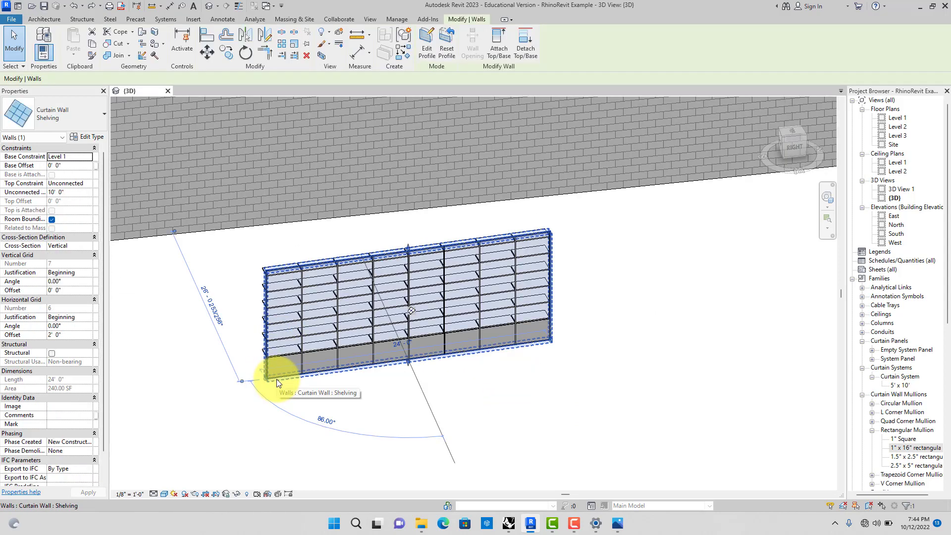
pyautogui.scroll(4, 284, 350)
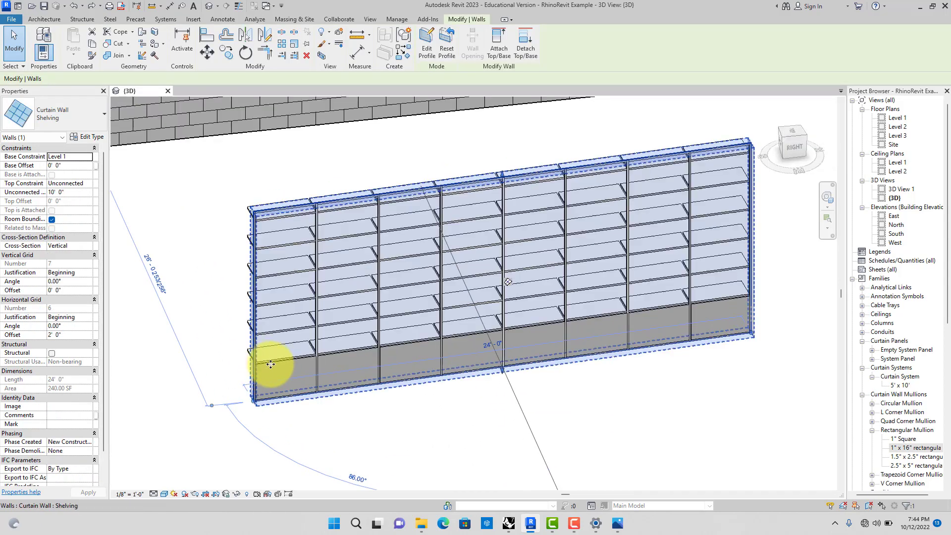
pyautogui.scroll(-3, 386, 362)
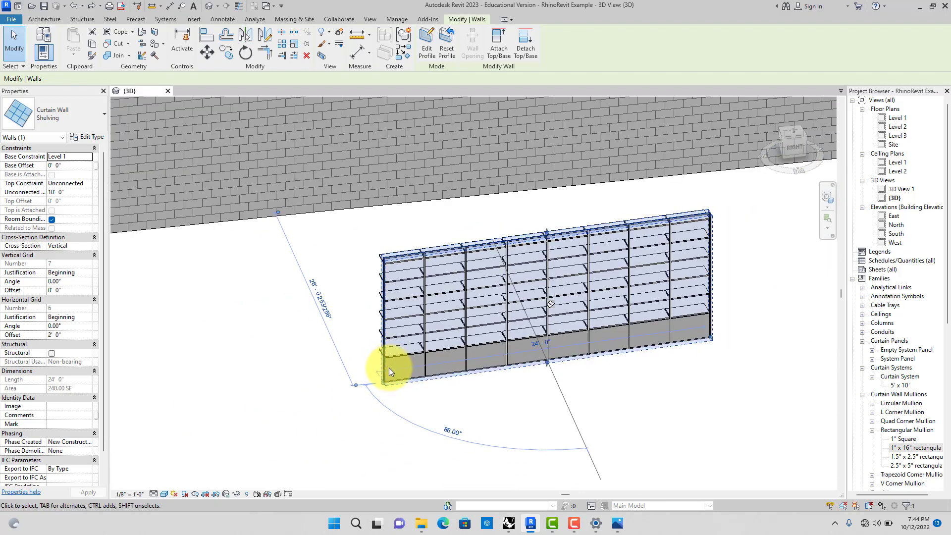
pyautogui.scroll(-2, 388, 368)
pyautogui.click(391, 389)
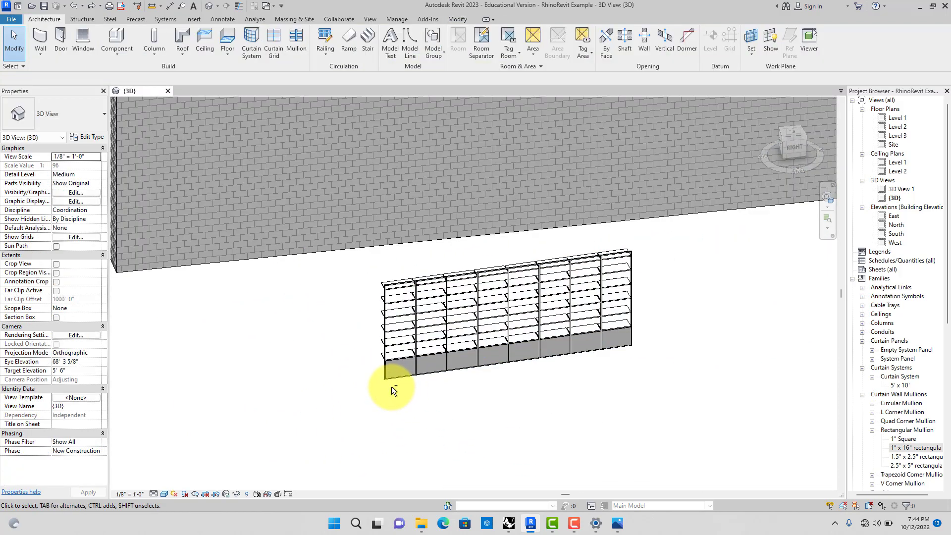
# Step: Copy the shelving curtain wall towards the masonry wall, placing the copy behind the original at about 24' 9" from the masonry
pyautogui.keyDown('shift'); pyautogui.moveTo(392, 389); pyautogui.dragTo(652, 384, button='middle'); pyautogui.keyUp('shift')
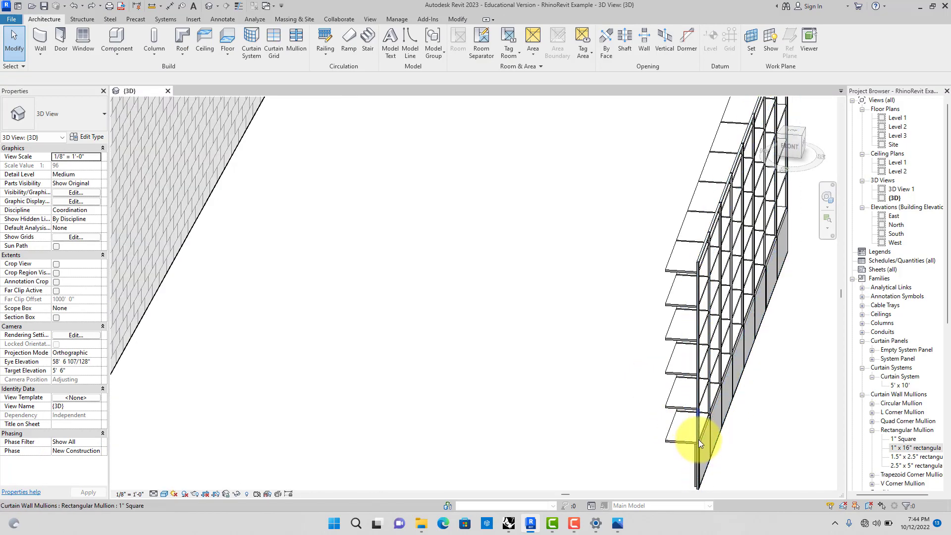
pyautogui.scroll(-2, 699, 443)
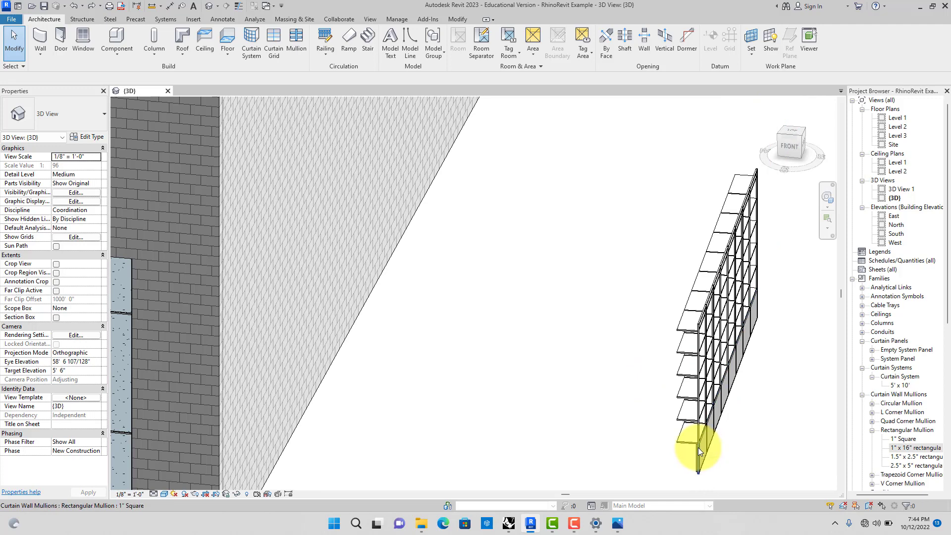
pyautogui.click(709, 455)
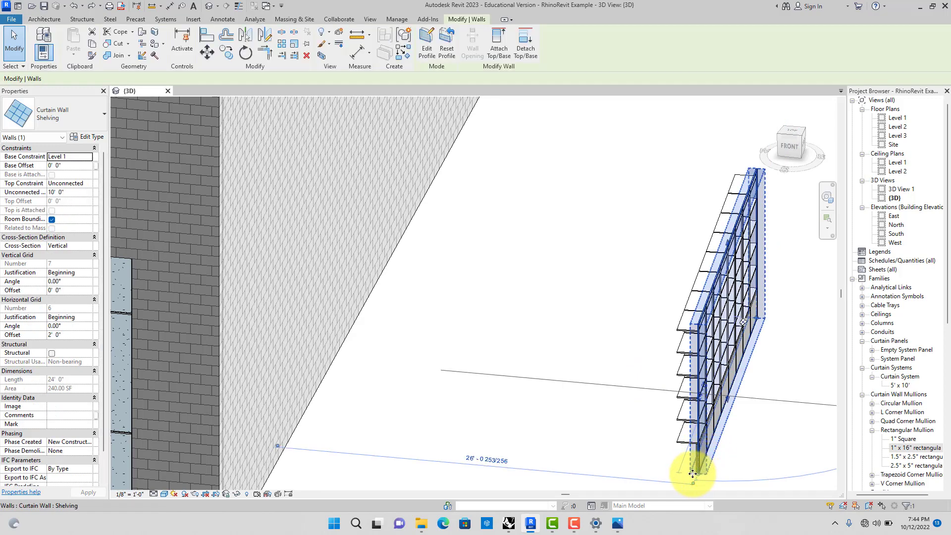
pyautogui.moveTo(693, 474); pyautogui.dragTo(679, 472)
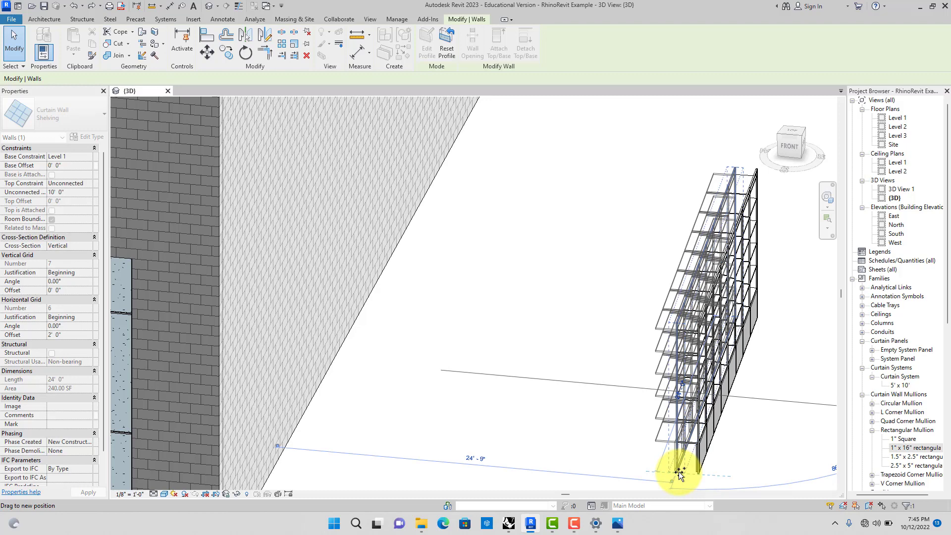
pyautogui.moveTo(678, 472); pyautogui.dragTo(679, 471)
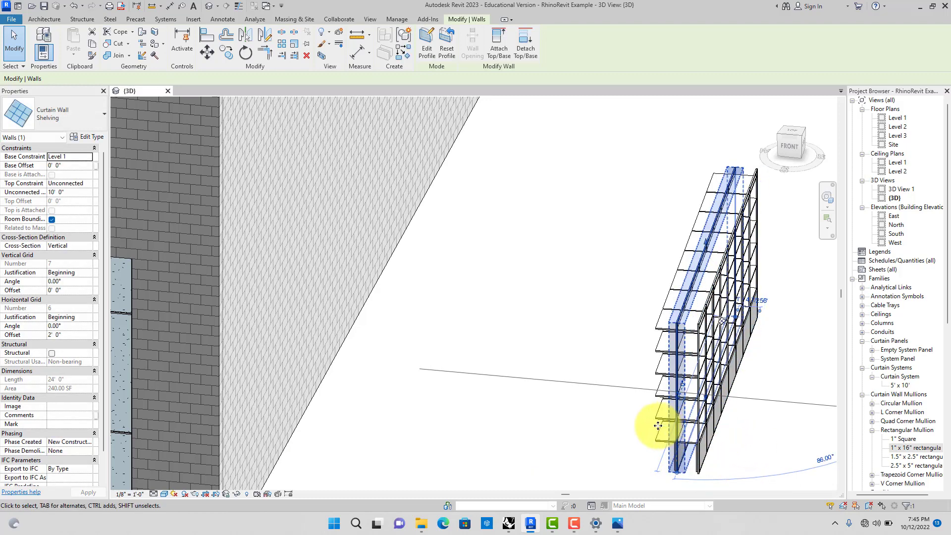
# Step: Duplicate the copied wall's curtain wall type and name the new type ShelvingBack
pyautogui.click(648, 442)
pyautogui.click(663, 439)
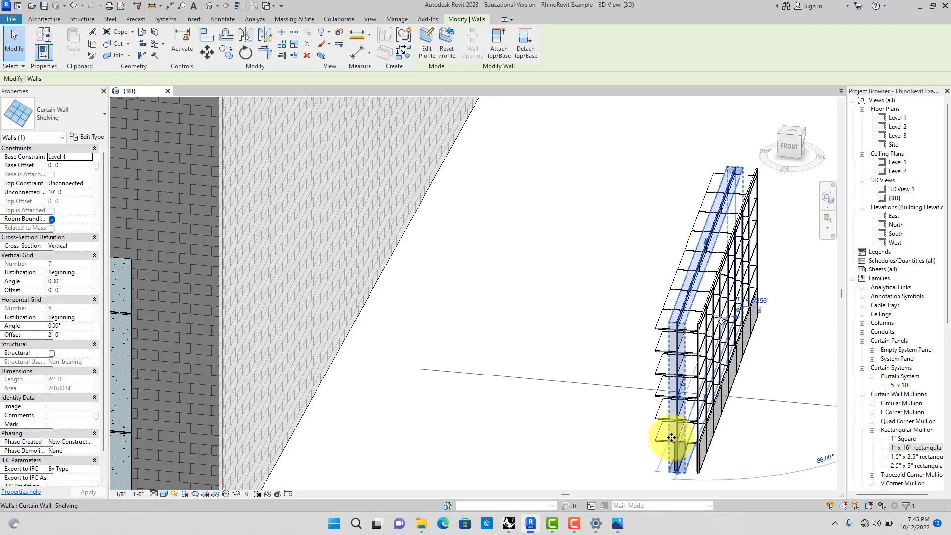
pyautogui.click(92, 137)
pyautogui.click(539, 145)
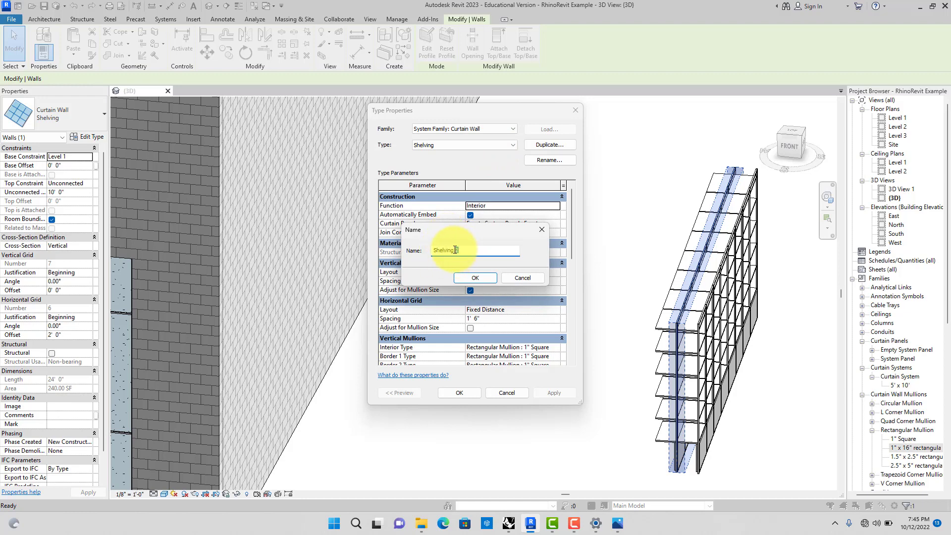
pyautogui.write('ShelvingBack')
pyautogui.click(462, 276)
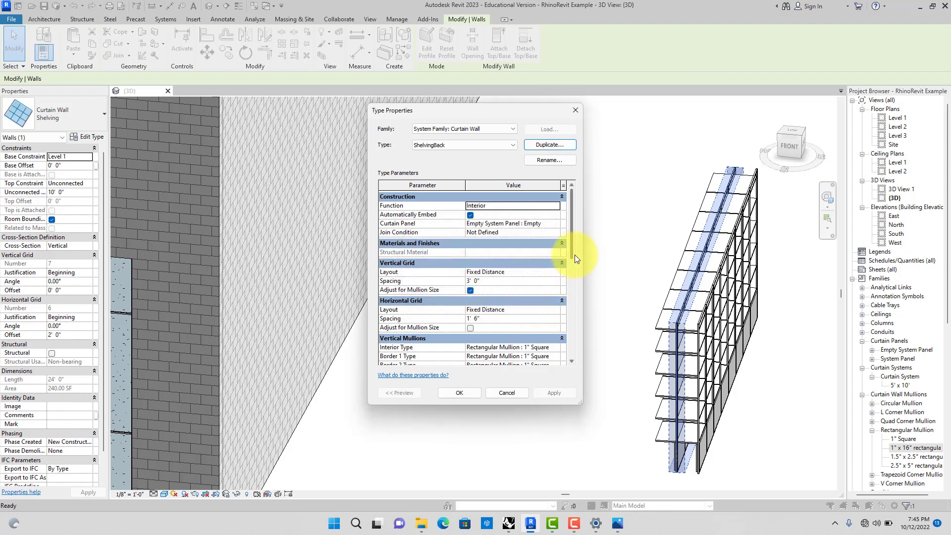
# Step: Set the interior type of ShelvingBack's horizontal mullions to None and apply the type, keeping the existing mullions
pyautogui.moveTo(575, 255); pyautogui.dragTo(581, 301)
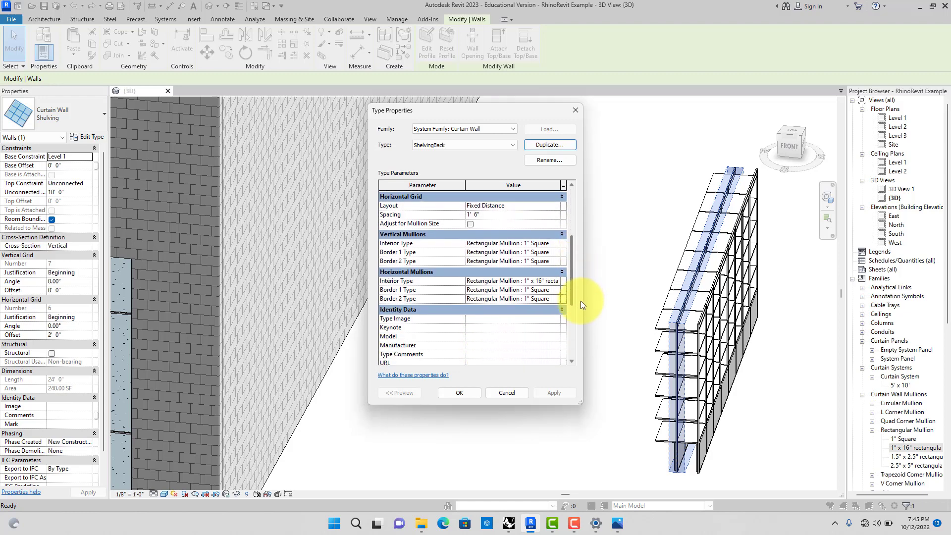
pyautogui.click(556, 280)
pyautogui.click(557, 281)
pyautogui.click(544, 293)
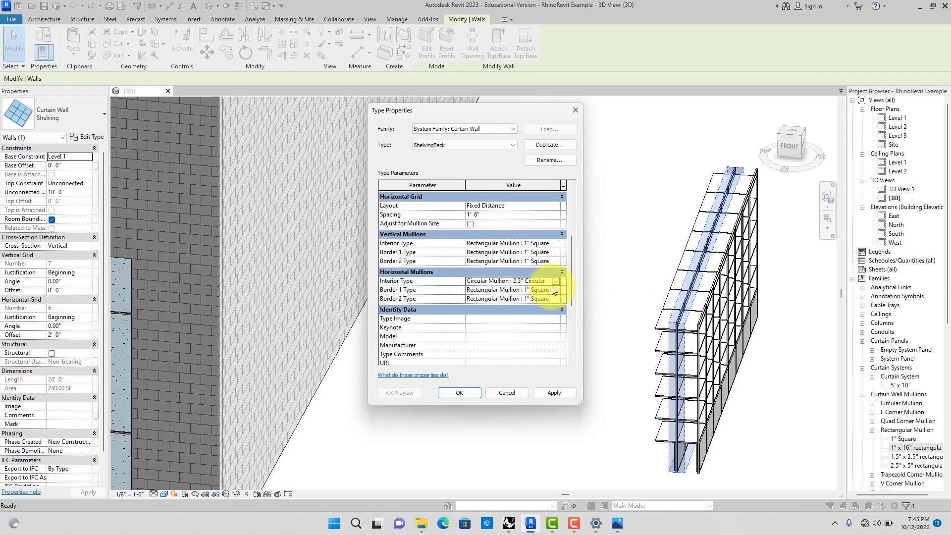
pyautogui.click(556, 280)
pyautogui.click(534, 291)
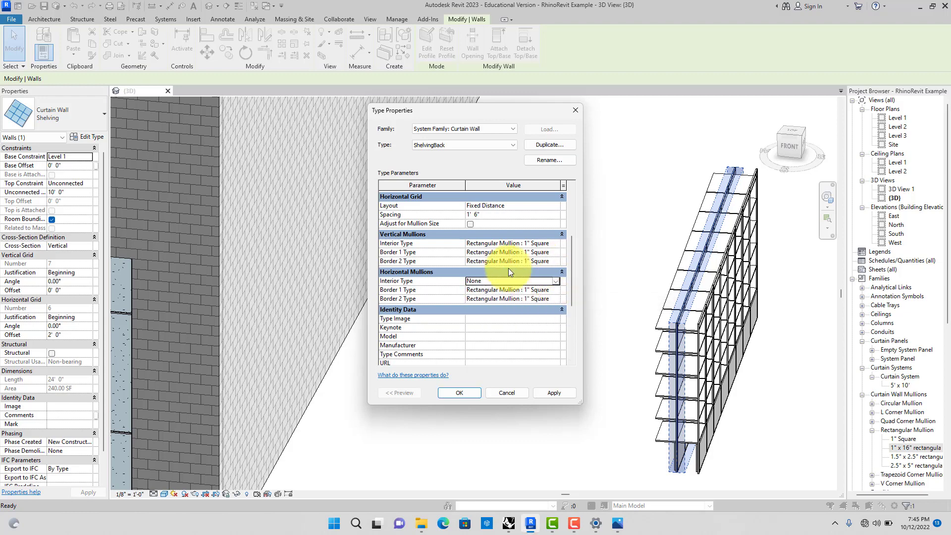
pyautogui.click(545, 391)
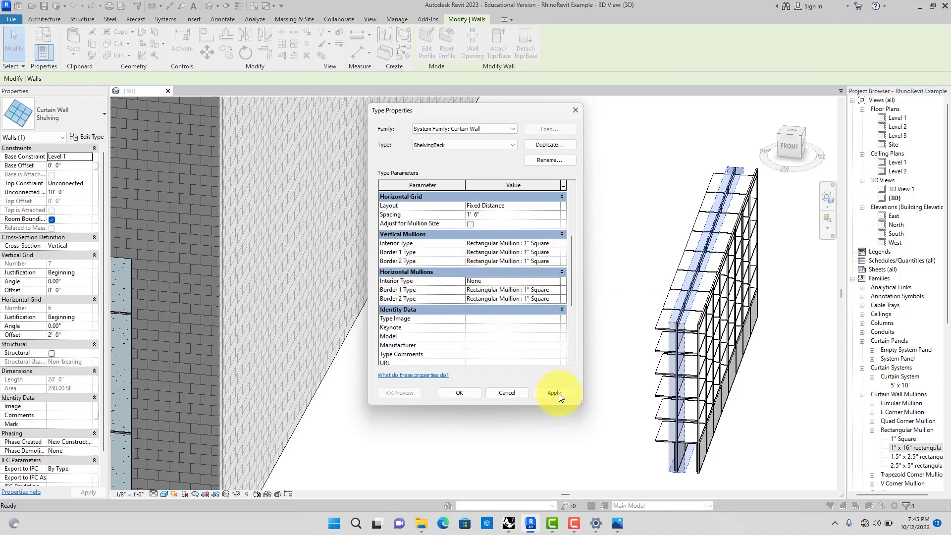
pyautogui.click(475, 393)
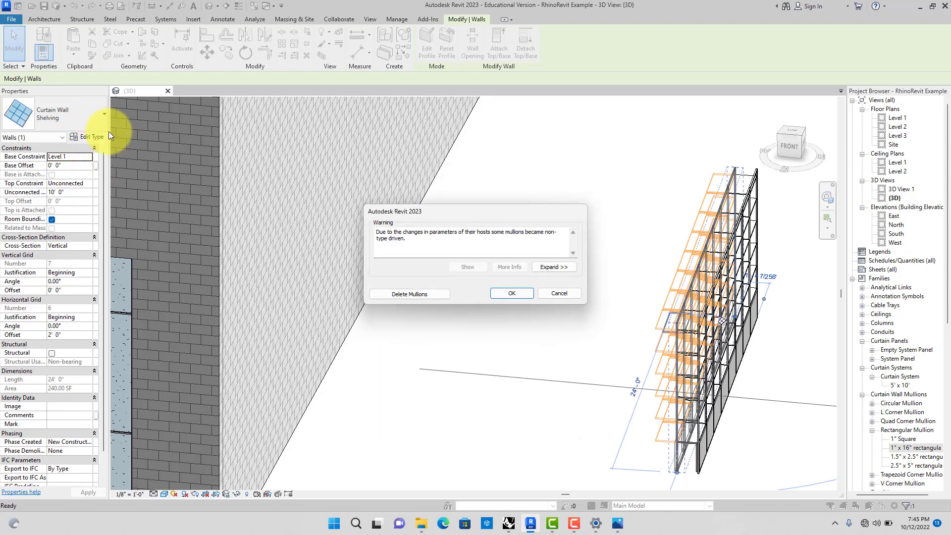
pyautogui.click(507, 293)
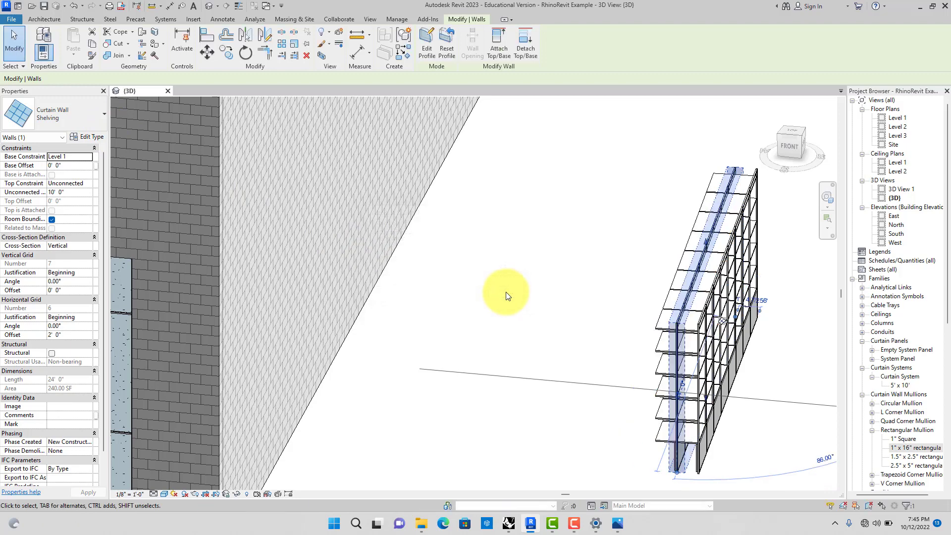
# Step: Inspect the copied wall up close and review its assigned type and the ShelvingBack grid and mullion settings
pyautogui.click(673, 324)
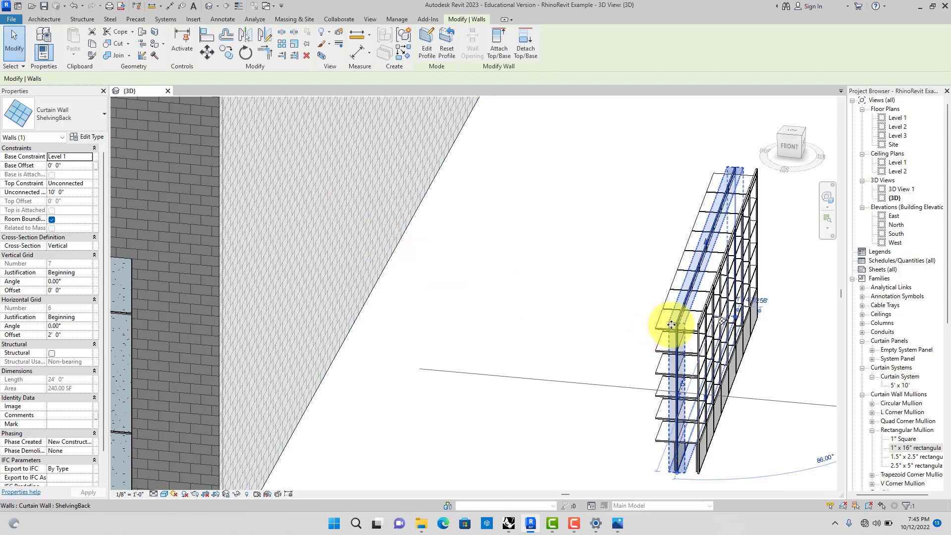
pyautogui.click(96, 118)
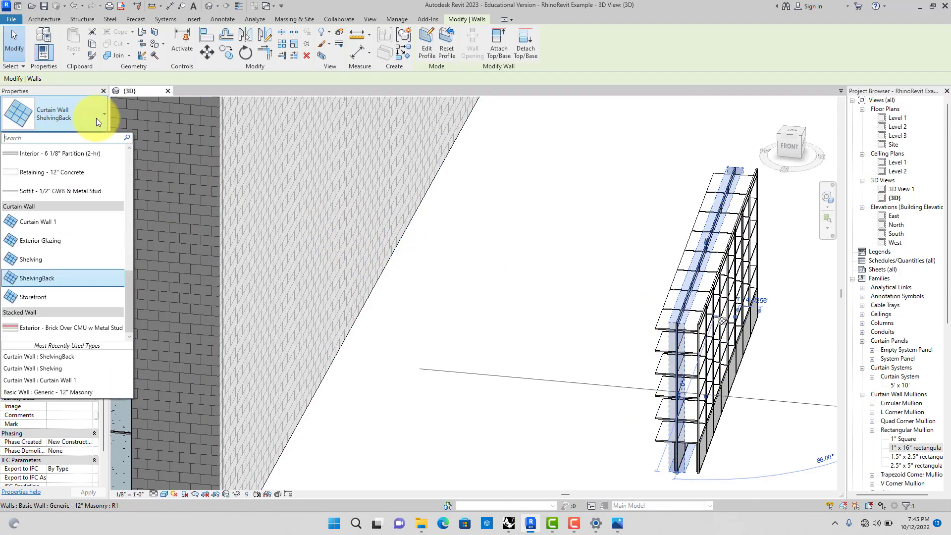
pyautogui.click(96, 118)
pyautogui.scroll(5, 659, 337)
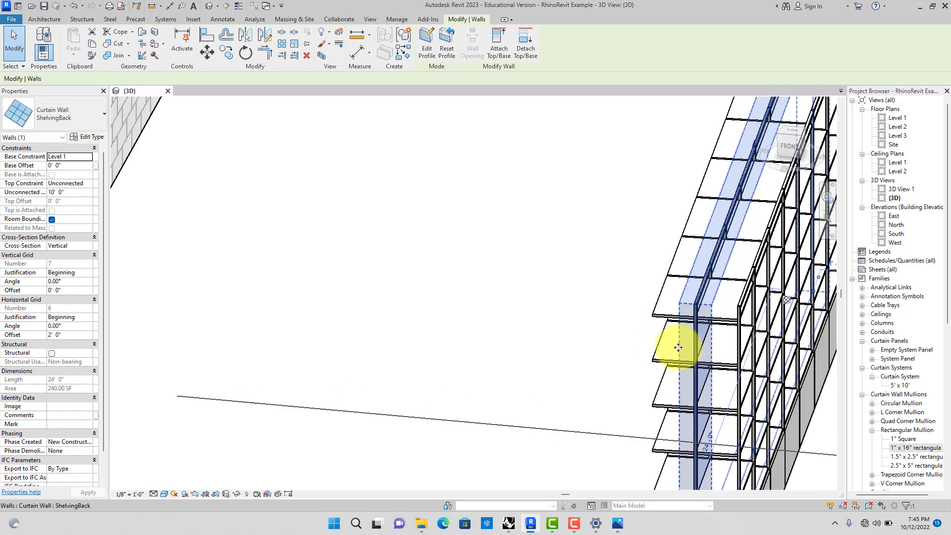
pyautogui.keyDown('shift'); pyautogui.moveTo(663, 349); pyautogui.dragTo(538, 214, button='middle'); pyautogui.keyUp('shift')
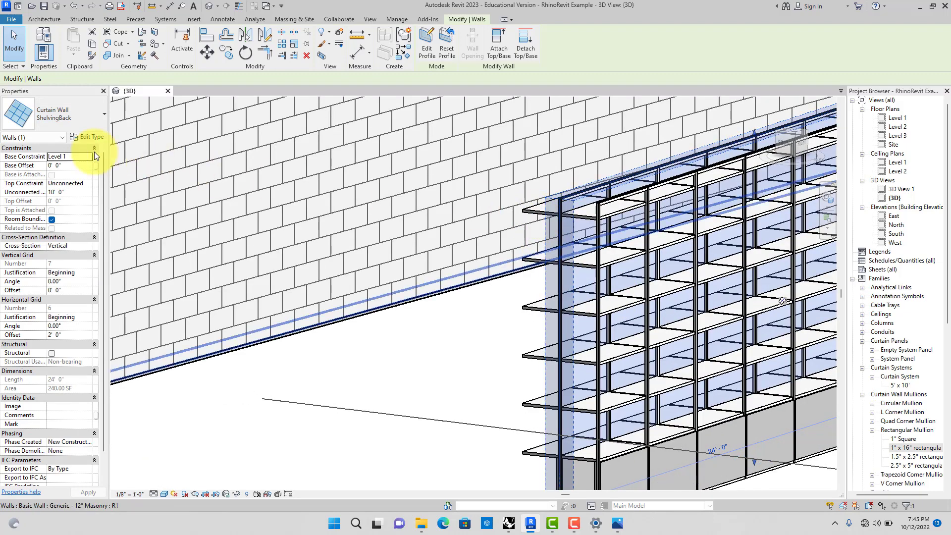
pyautogui.click(83, 138)
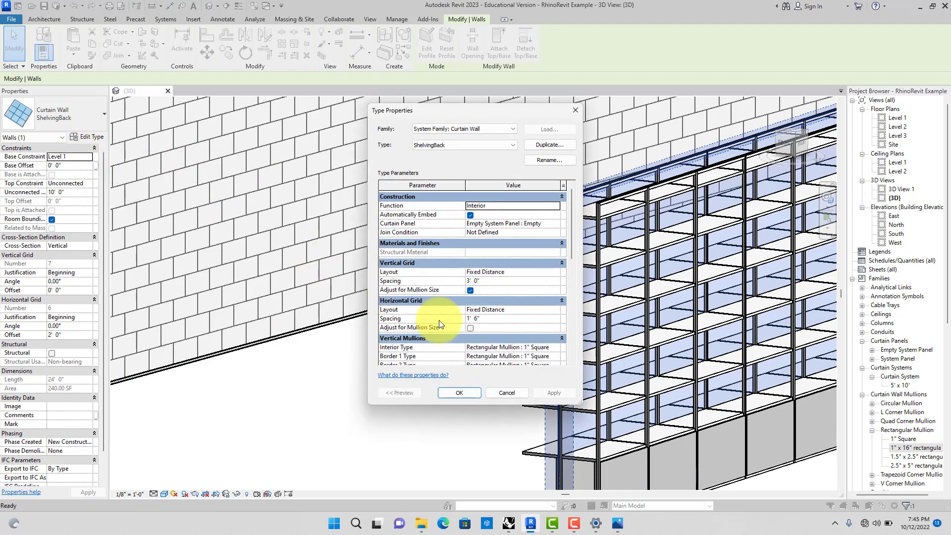
pyautogui.scroll(-3, 572, 257)
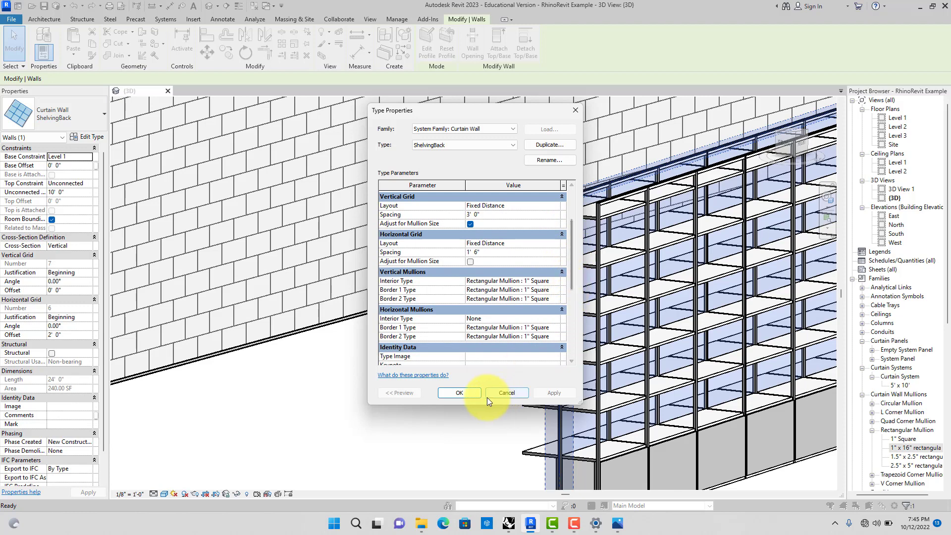
pyautogui.click(502, 394)
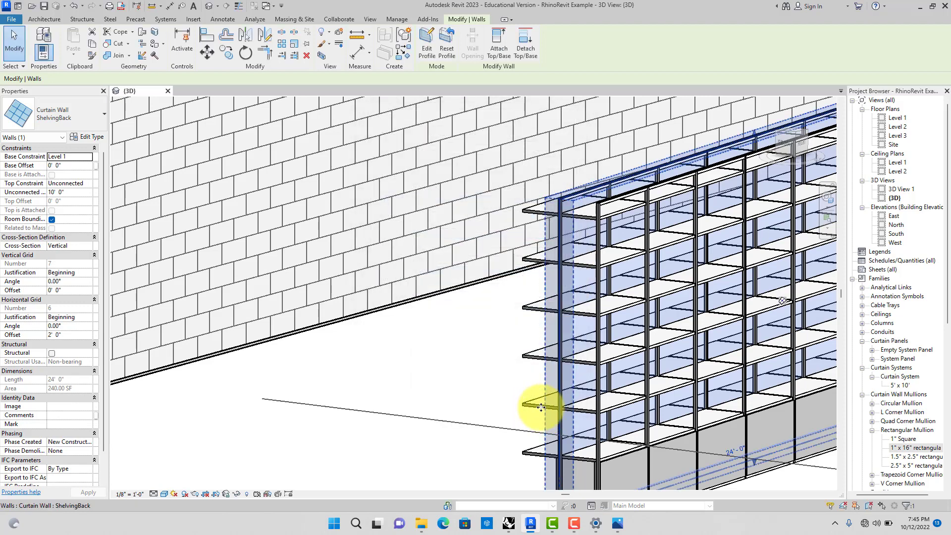
# Step: Set the interior type of ShelvingBack's horizontal mullions to Rectangular Mullion : 1" Square and apply the type change
pyautogui.click(597, 406)
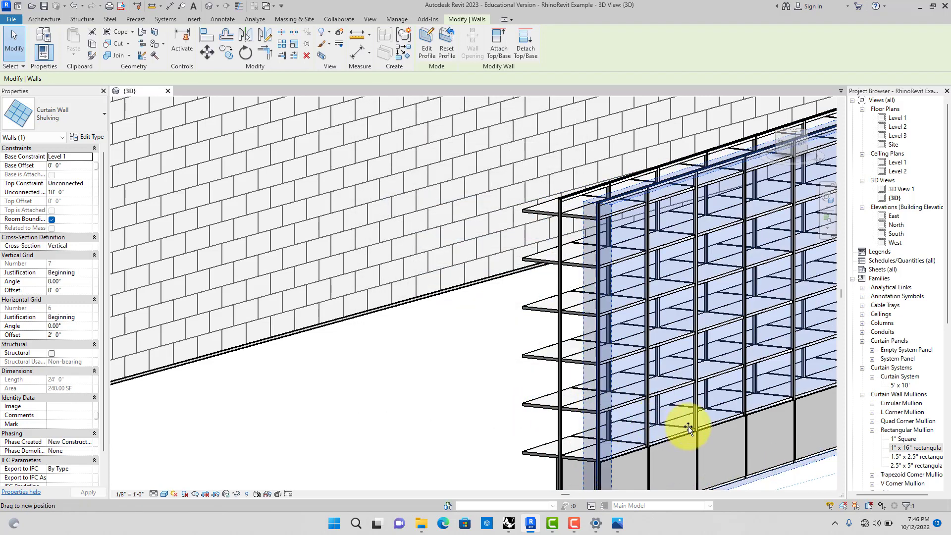
pyautogui.scroll(-3, 689, 426)
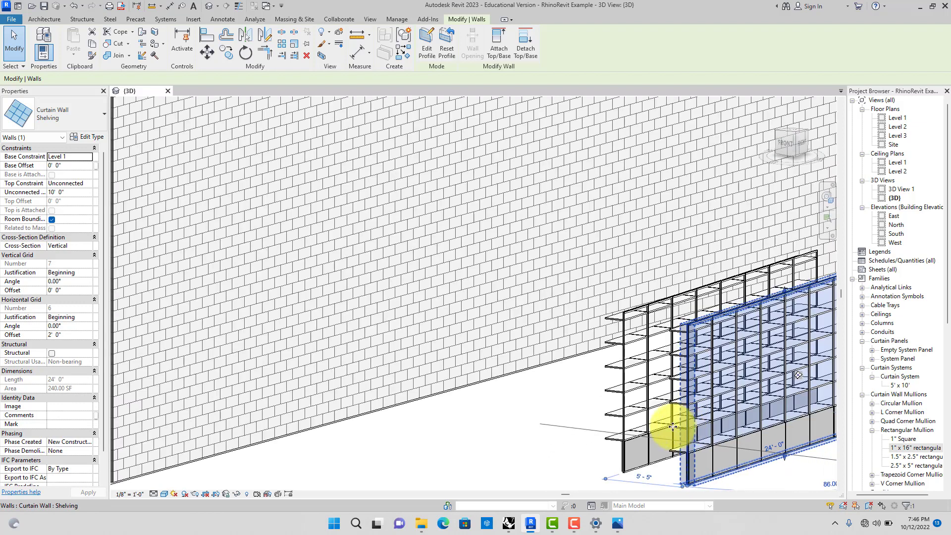
pyautogui.click(632, 432)
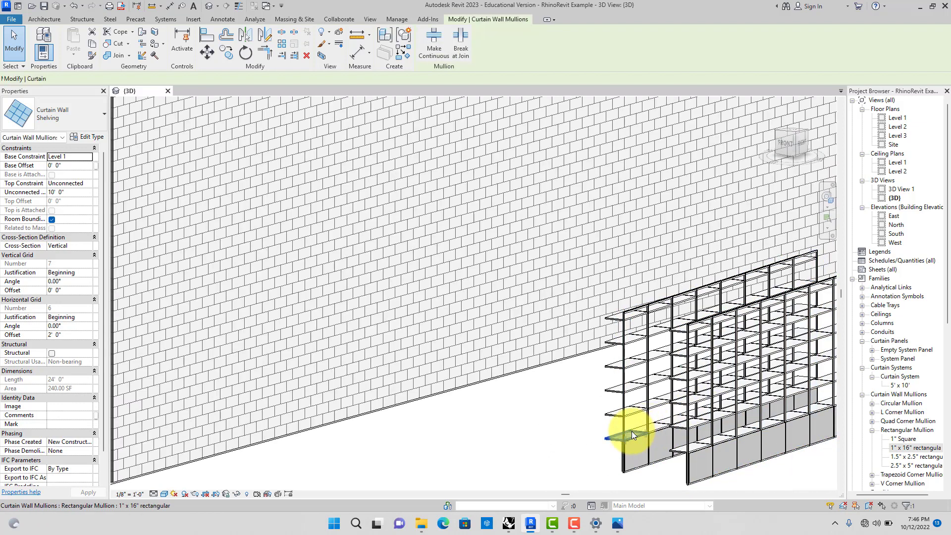
pyautogui.click(642, 464)
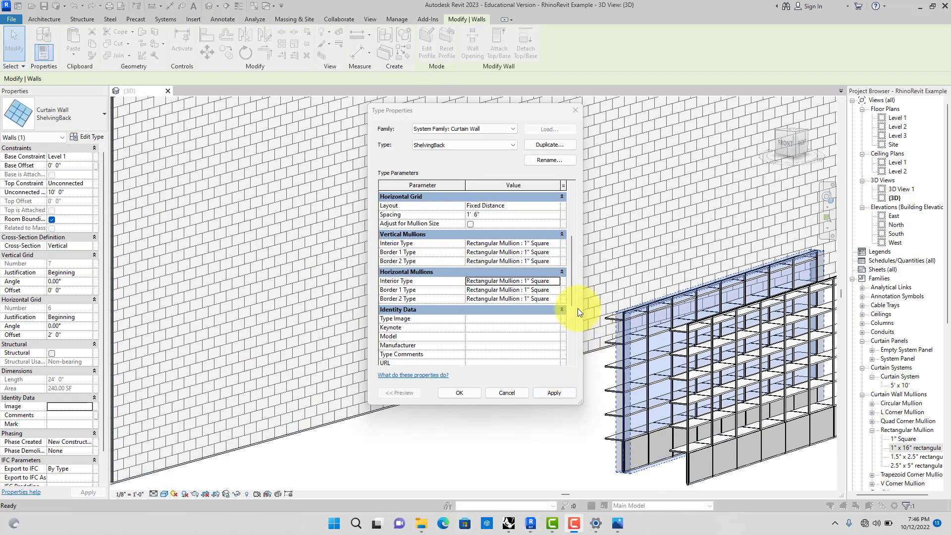
pyautogui.click(542, 388)
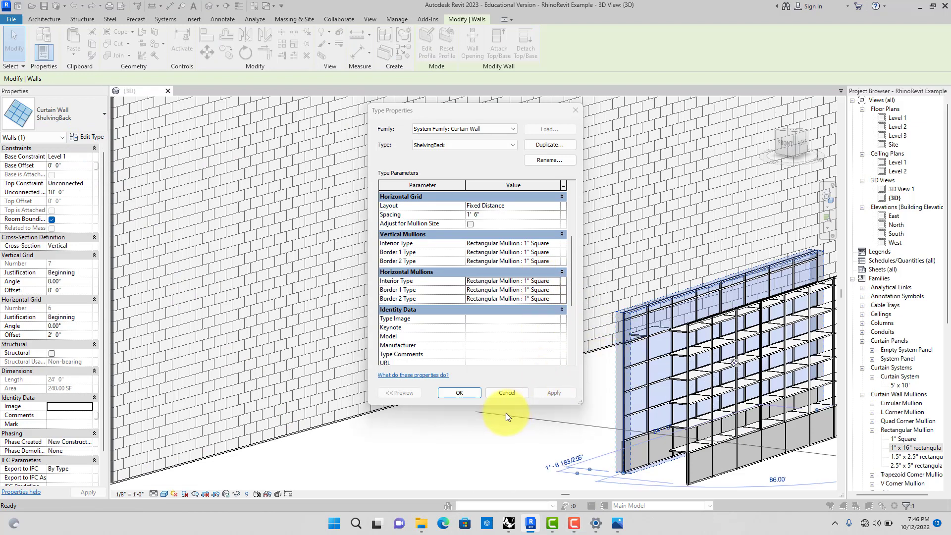
pyautogui.click(471, 393)
# Step: Change the single protruding deep mullion left on the ShelvingBack wall to the Rectangular Mullion 1" Square type
pyautogui.keyDown('shift'); pyautogui.moveTo(596, 362); pyautogui.dragTo(624, 340, button='middle'); pyautogui.keyUp('shift')
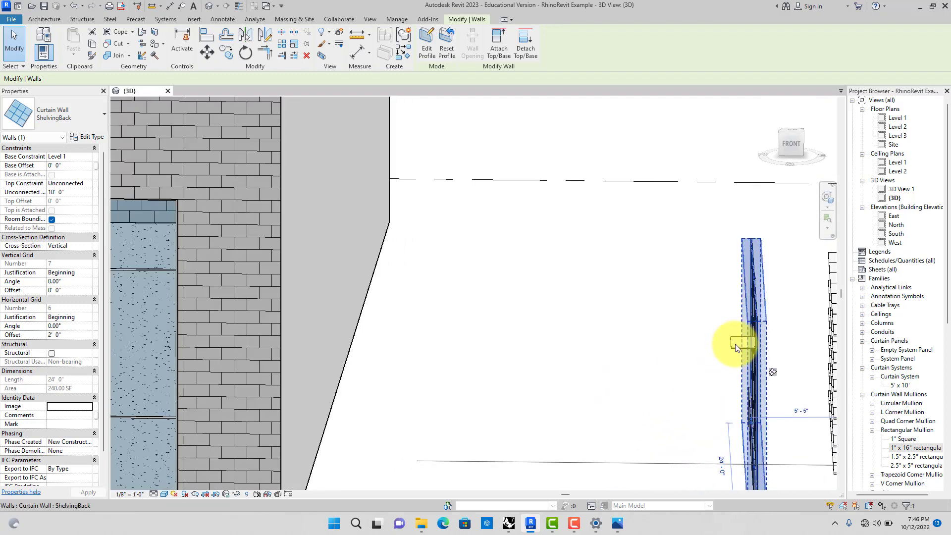
pyautogui.click(735, 344)
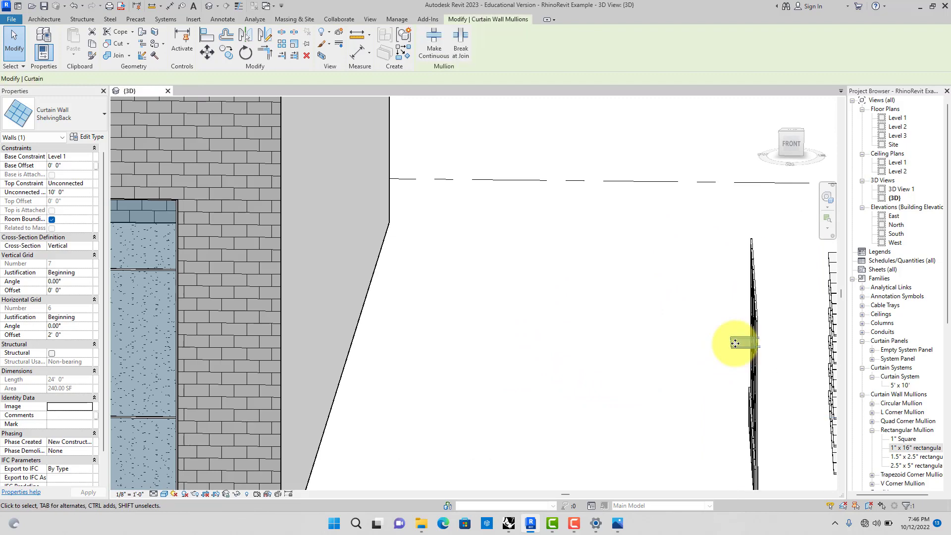
pyautogui.click(99, 120)
pyautogui.click(54, 185)
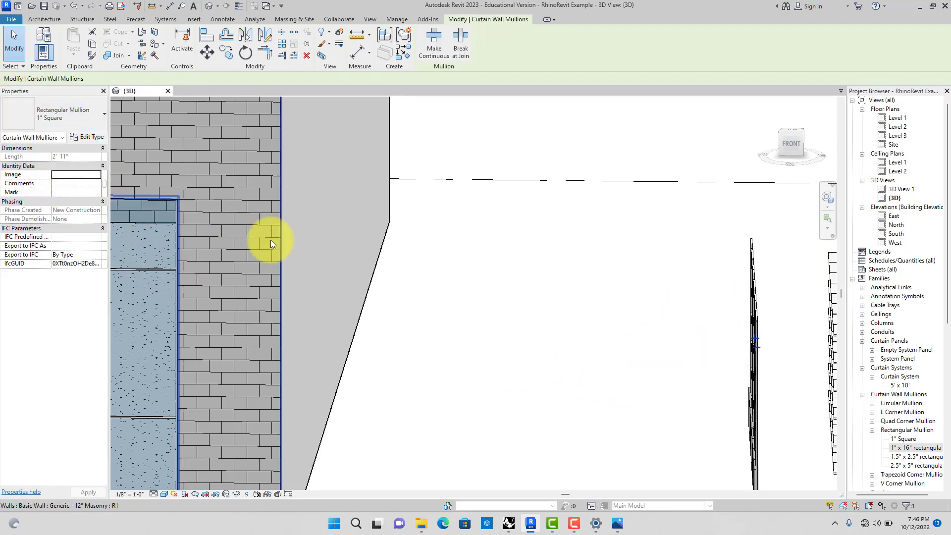
pyautogui.click(671, 329)
pyautogui.scroll(-3, 692, 345)
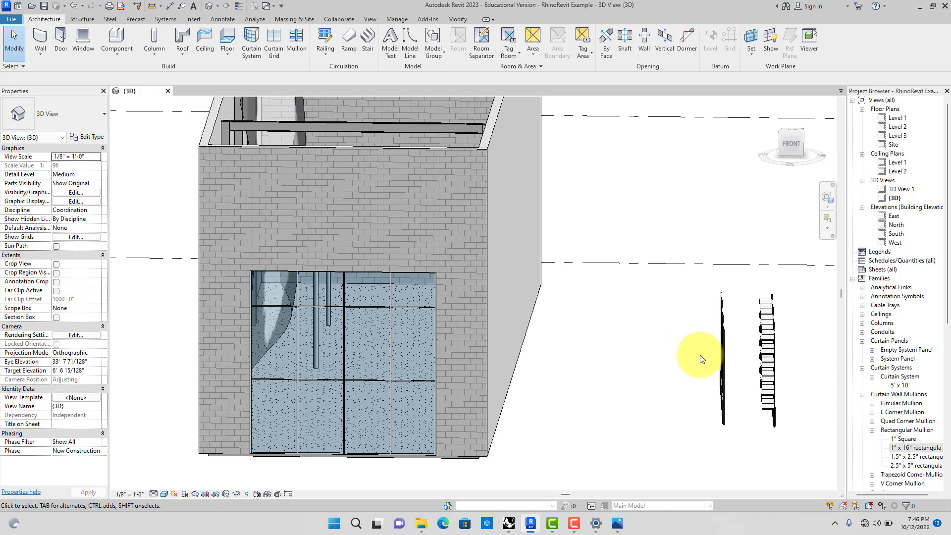
# Step: Nudge the front Shelving curtain wall back towards the ShelvingBack wall until the shelves nearly reach it
pyautogui.moveTo(700, 355)
pyautogui.keyDown('shift'); pyautogui.mouseDown(button='middle')
pyautogui.moveTo(664, 365)
pyautogui.moveTo(692, 360)
pyautogui.mouseUp(button='middle'); pyautogui.keyUp('shift')
pyautogui.scroll(3, 693, 359)
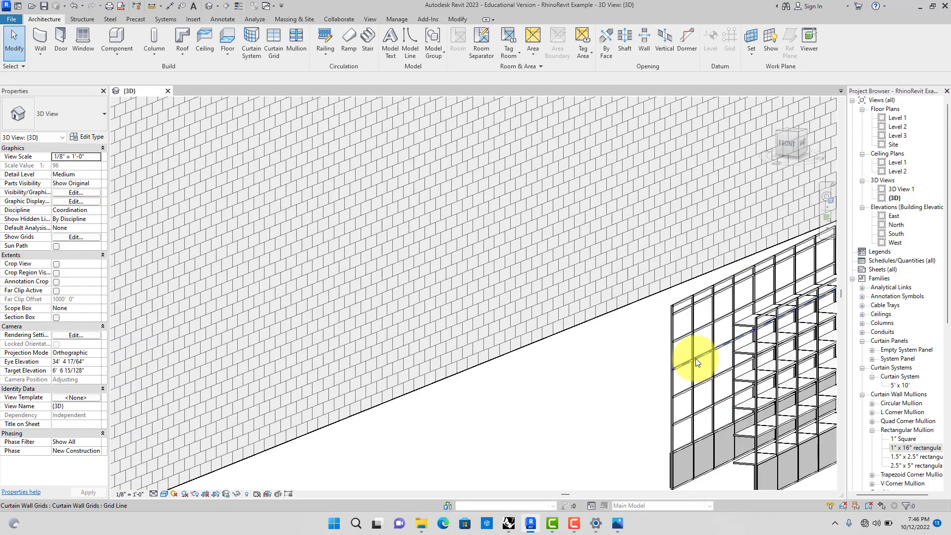
pyautogui.click(751, 456)
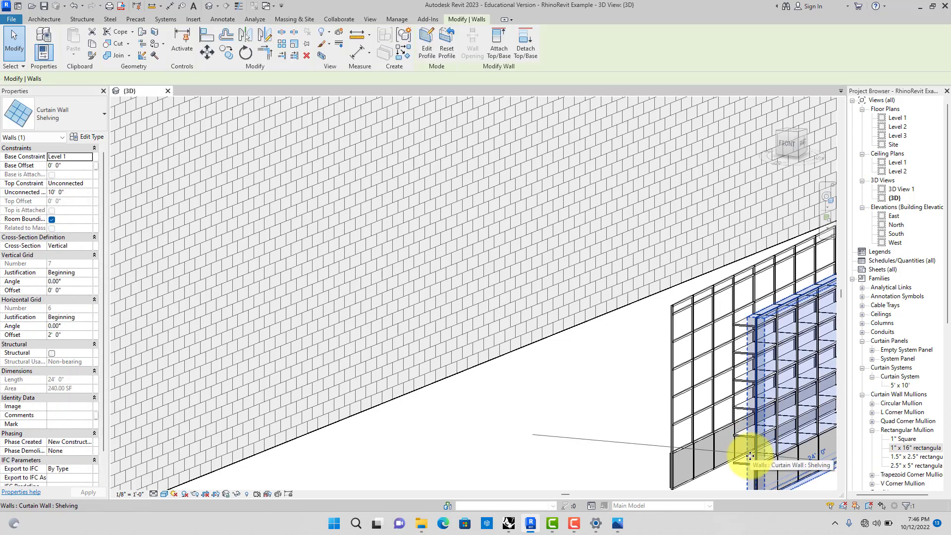
pyautogui.press('Left')
pyautogui.press('Left')
pyautogui.press('Left')
pyautogui.press('Left')
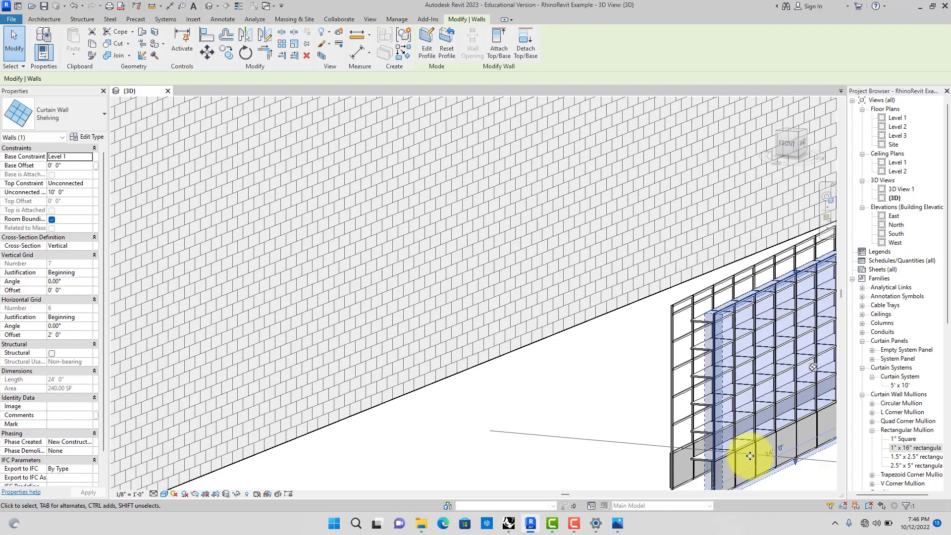
pyautogui.press('Left')
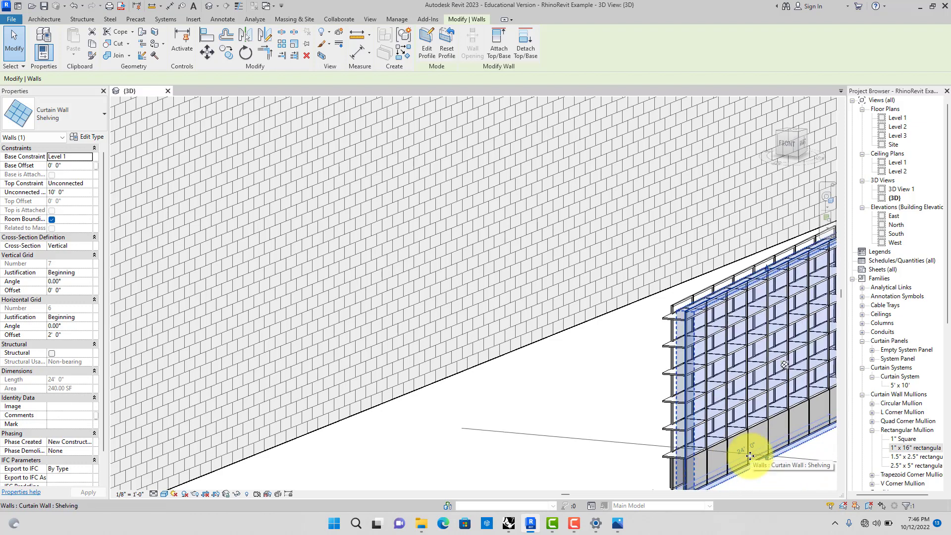
# Step: In the Level 1 floor plan, move the Shelving wall so its ends align with ShelvingBack, about 1' 4" apart
pyautogui.click(895, 118)
pyautogui.doubleClick(894, 118)
pyautogui.click(507, 183)
pyautogui.scroll(4, 505, 149)
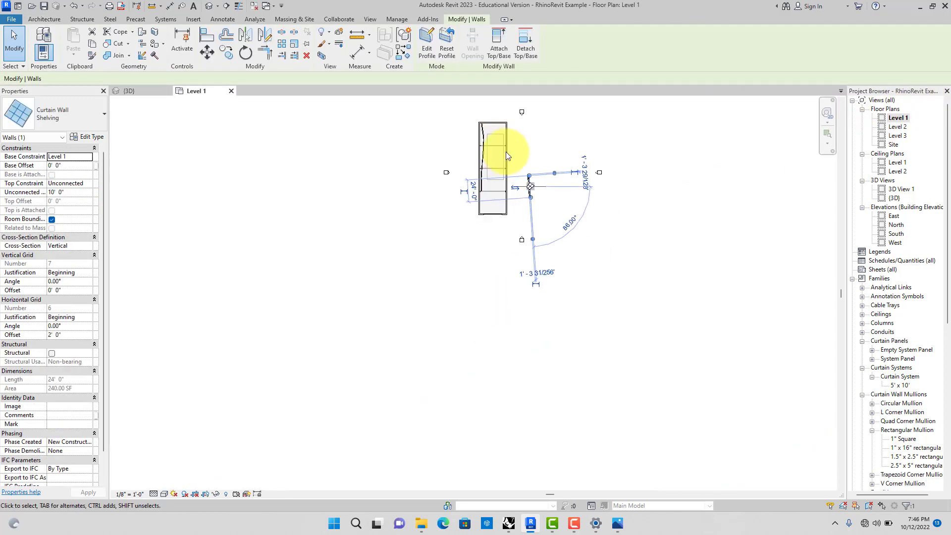
pyautogui.scroll(3, 524, 177)
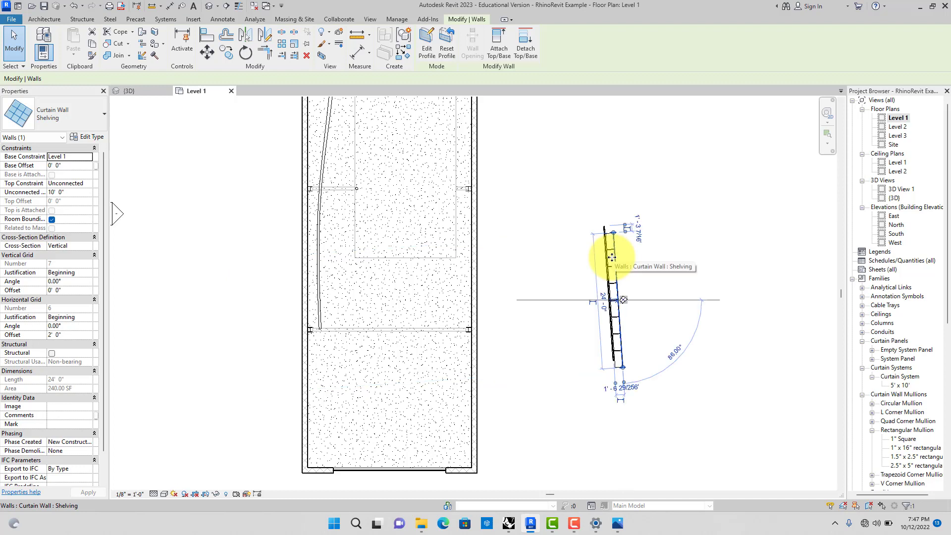
pyautogui.moveTo(613, 258); pyautogui.dragTo(612, 257)
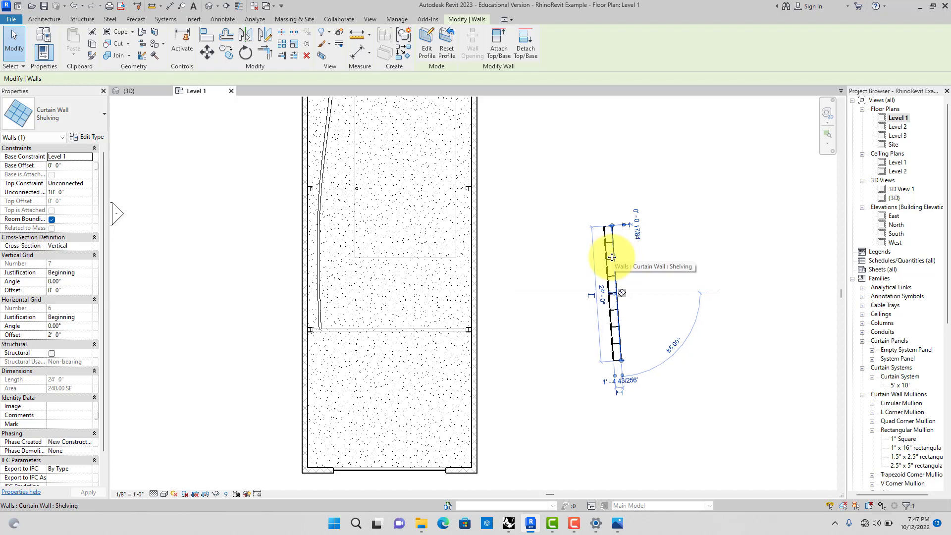
pyautogui.click(675, 285)
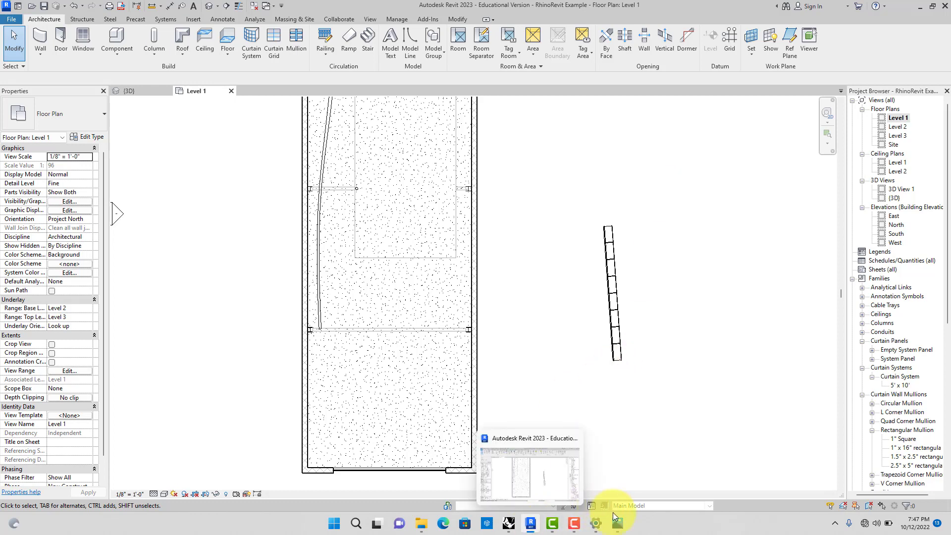
# Step: Examine in the Level 1 plan how the lower ends and mullions of the two shelving walls line up
pyautogui.moveTo(553, 523)
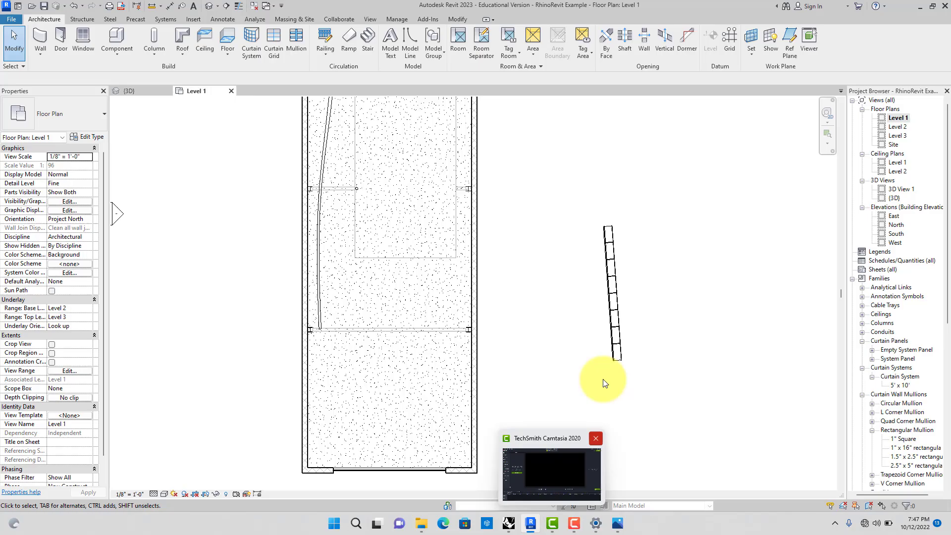
pyautogui.scroll(8, 609, 374)
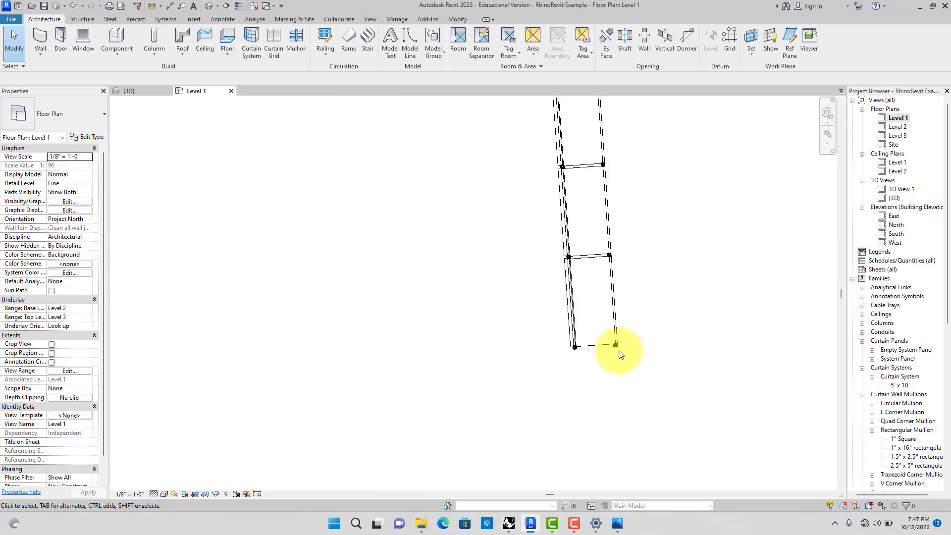
pyautogui.scroll(-4, 619, 350)
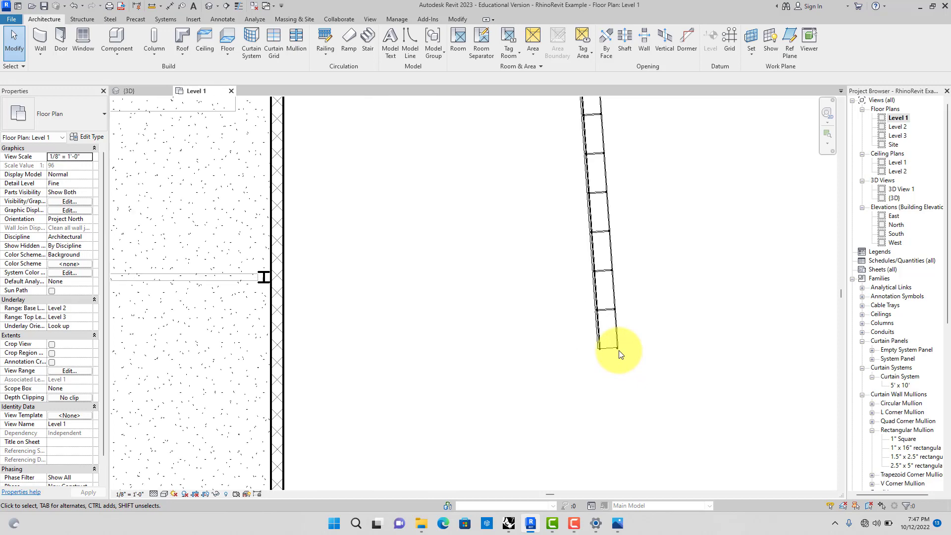
pyautogui.scroll(2, 620, 350)
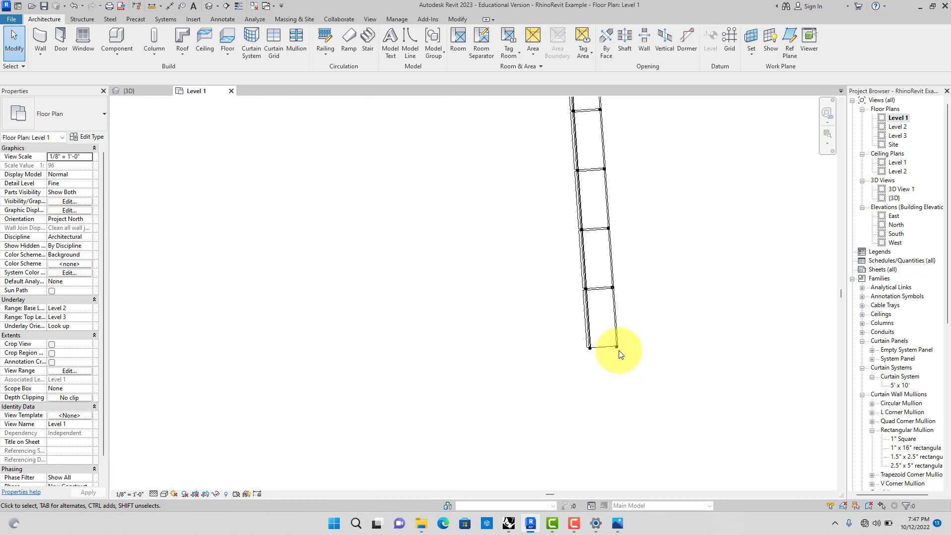
pyautogui.click(531, 523)
pyautogui.click(531, 523)
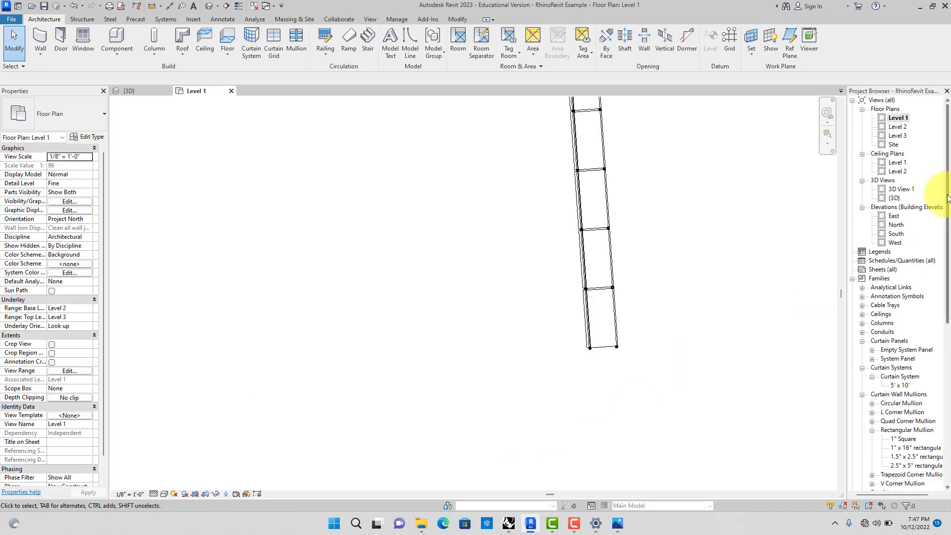
# Step: Return to the 3D view and inspect the combined shelving unit from several sides and up close
pyautogui.click(148, 94)
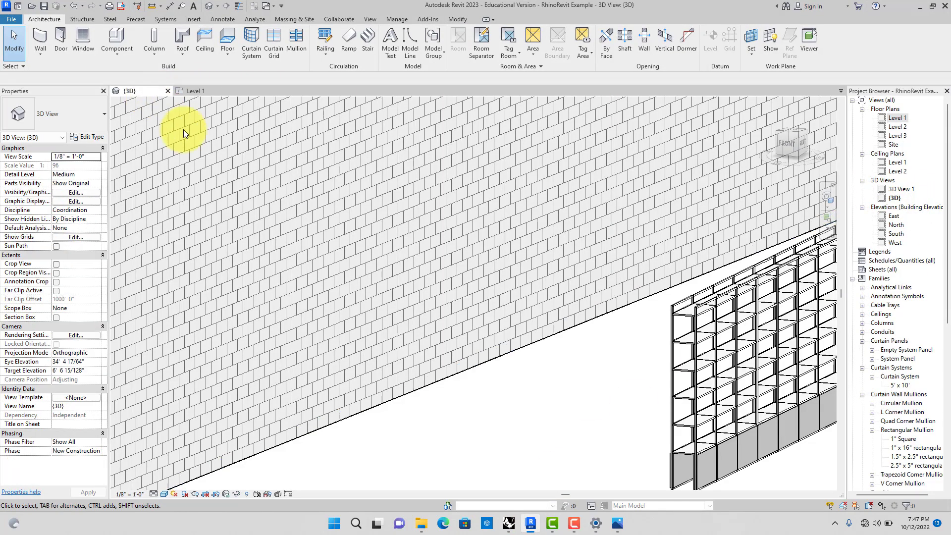
pyautogui.scroll(-2, 527, 369)
pyautogui.scroll(2, 676, 400)
pyautogui.scroll(1, 681, 400)
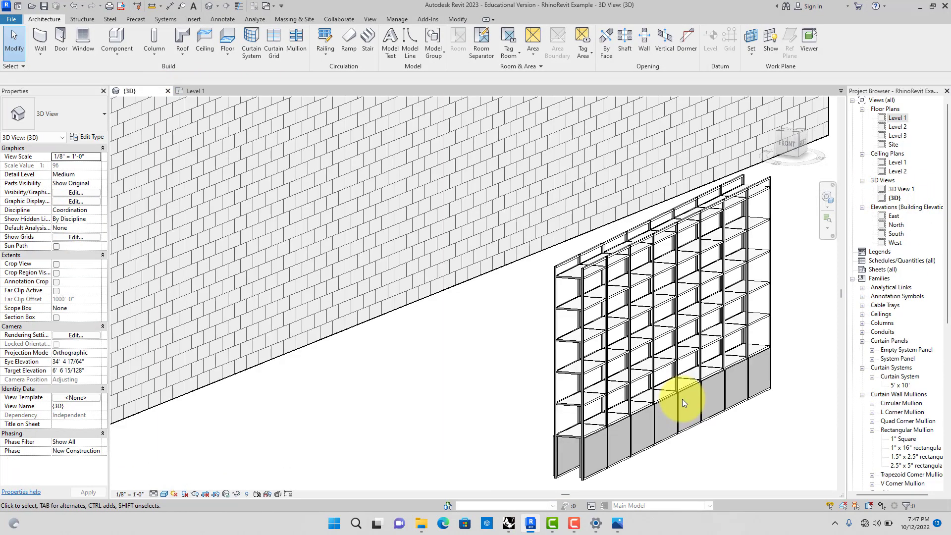
pyautogui.keyDown('shift'); pyautogui.moveTo(685, 397); pyautogui.dragTo(475, 378, button='middle'); pyautogui.keyUp('shift')
pyautogui.keyDown('shift'); pyautogui.moveTo(439, 392); pyautogui.dragTo(647, 386, button='middle'); pyautogui.keyUp('shift')
pyautogui.scroll(5, 647, 386)
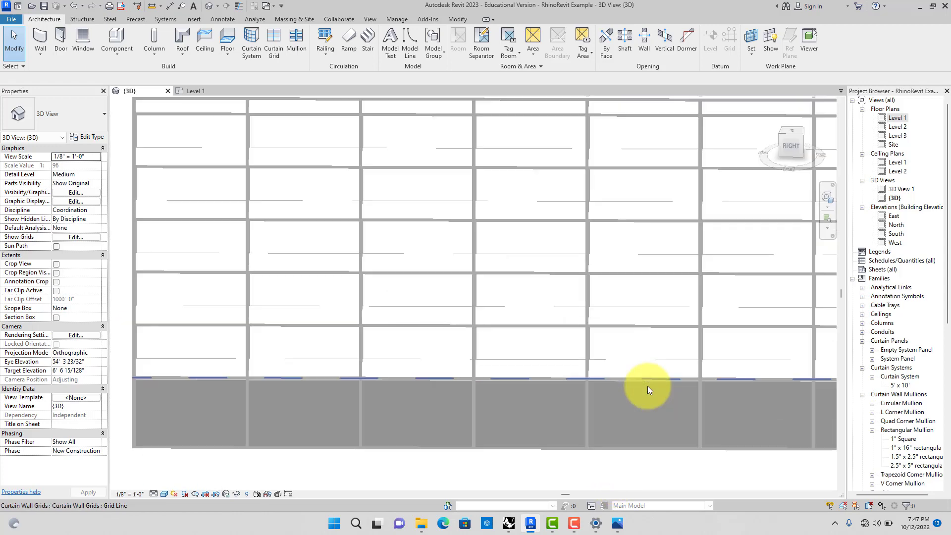
pyautogui.scroll(2, 579, 372)
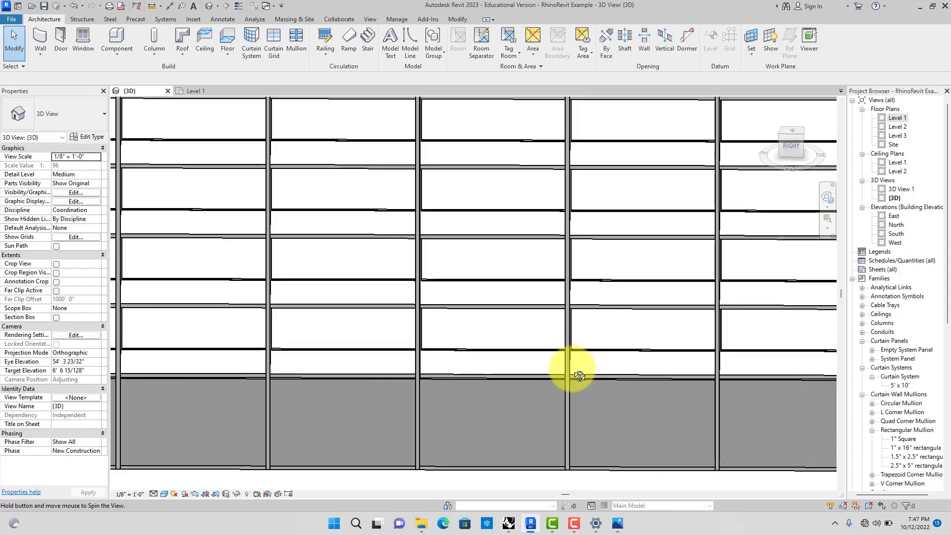
pyautogui.keyDown('shift'); pyautogui.moveTo(583, 365); pyautogui.dragTo(534, 352, button='middle'); pyautogui.keyUp('shift')
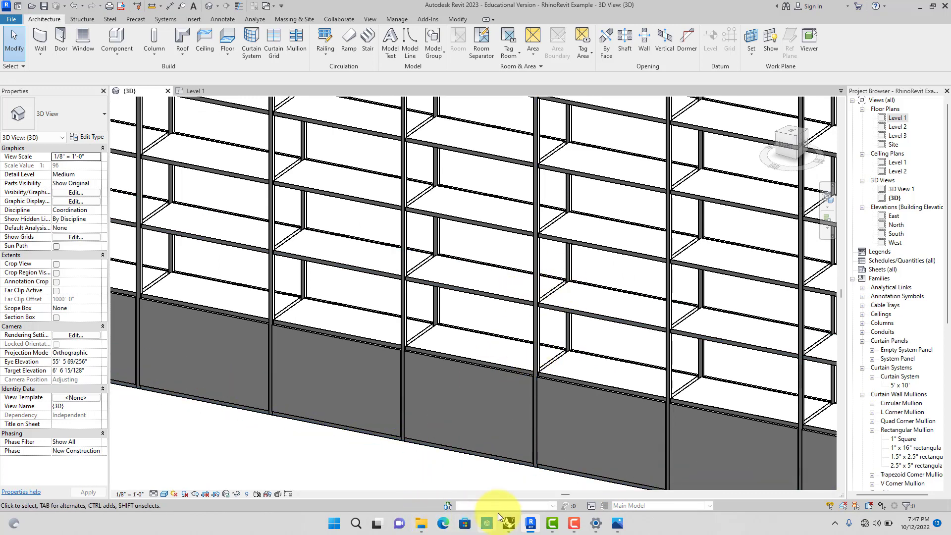
# Step: View the reference photo Shelving Reference2.jpg in the photo viewer, return to Revit and compare it with the whole shelving unit
pyautogui.click(617, 523)
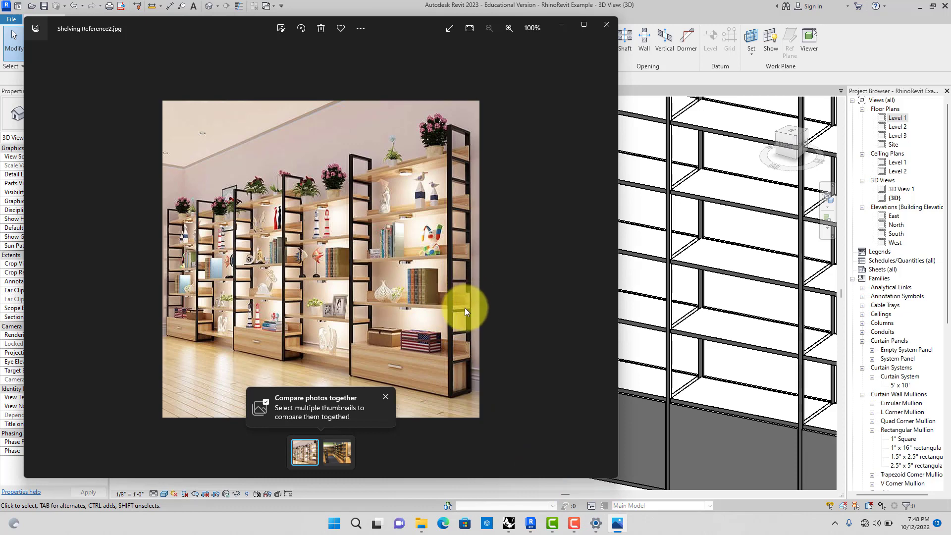
pyautogui.click(709, 359)
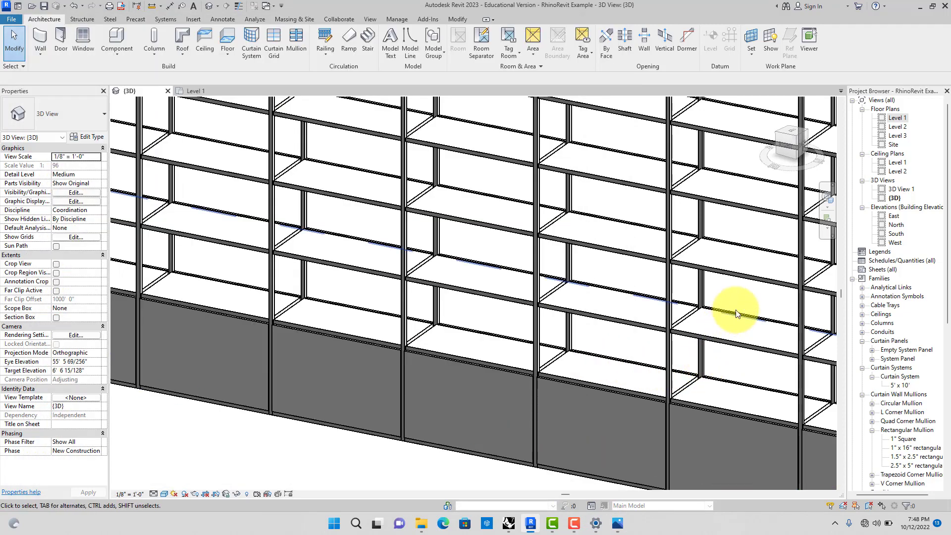
pyautogui.scroll(-1, 735, 320)
pyautogui.scroll(-4, 734, 323)
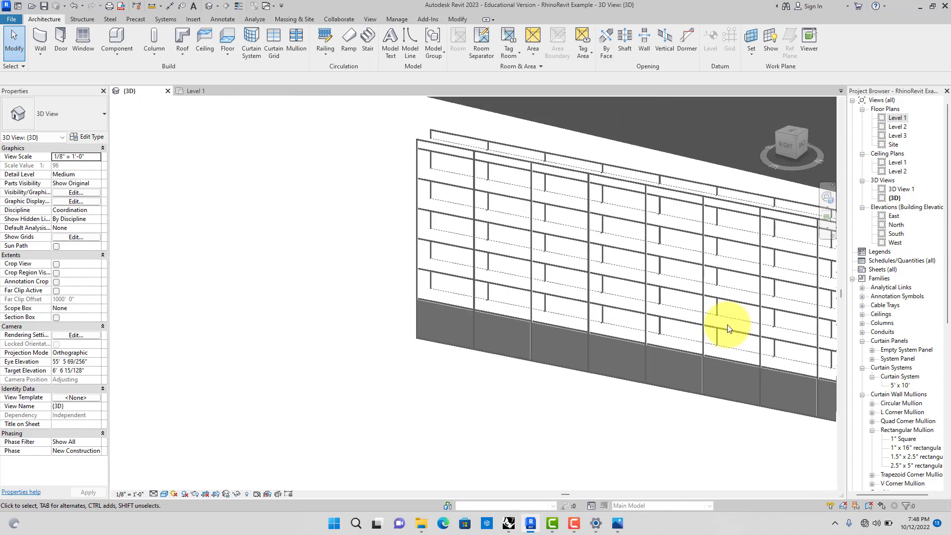
pyautogui.keyDown('shift'); pyautogui.moveTo(726, 329); pyautogui.dragTo(667, 331, button='middle'); pyautogui.keyUp('shift')
pyautogui.scroll(3, 667, 331)
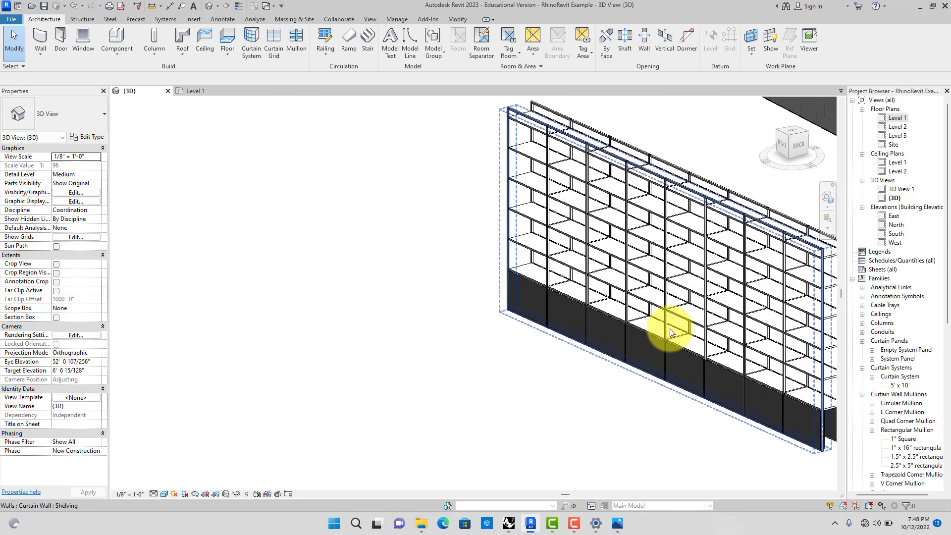
pyautogui.scroll(-3, 671, 331)
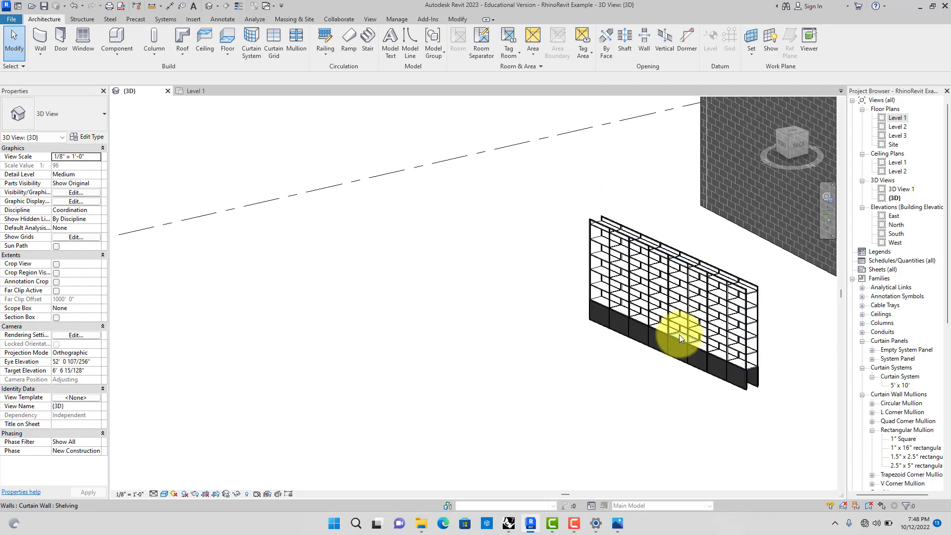